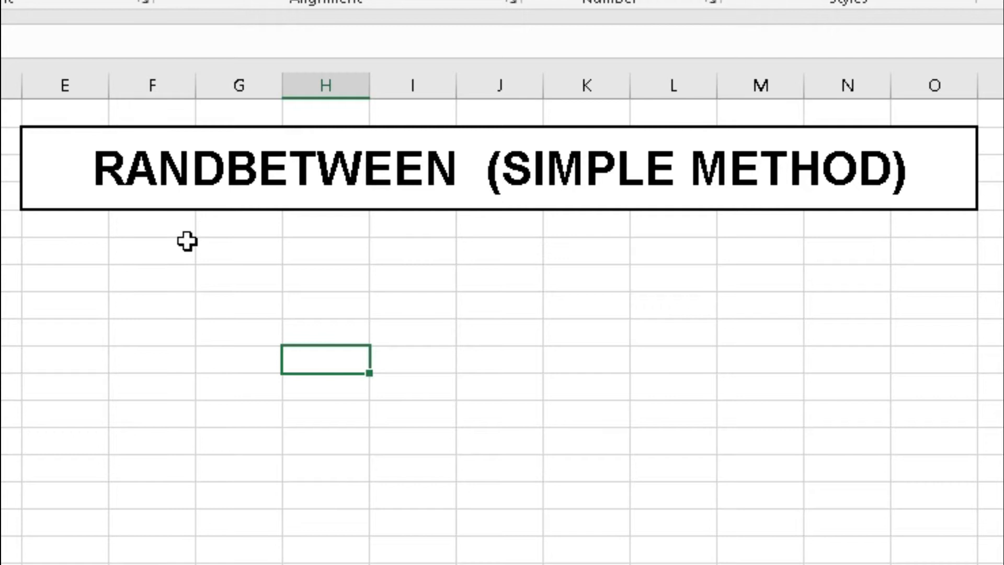
Enter =RANDBETWEEN(10,80) in cell H6 of Sheet1 to generate a positive random number.
click(444, 170)
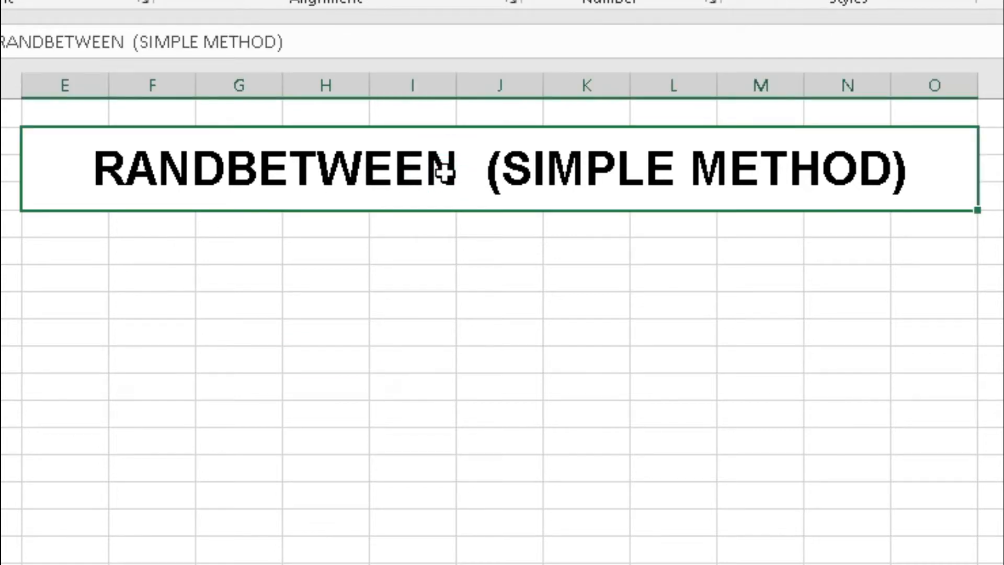
click(318, 252)
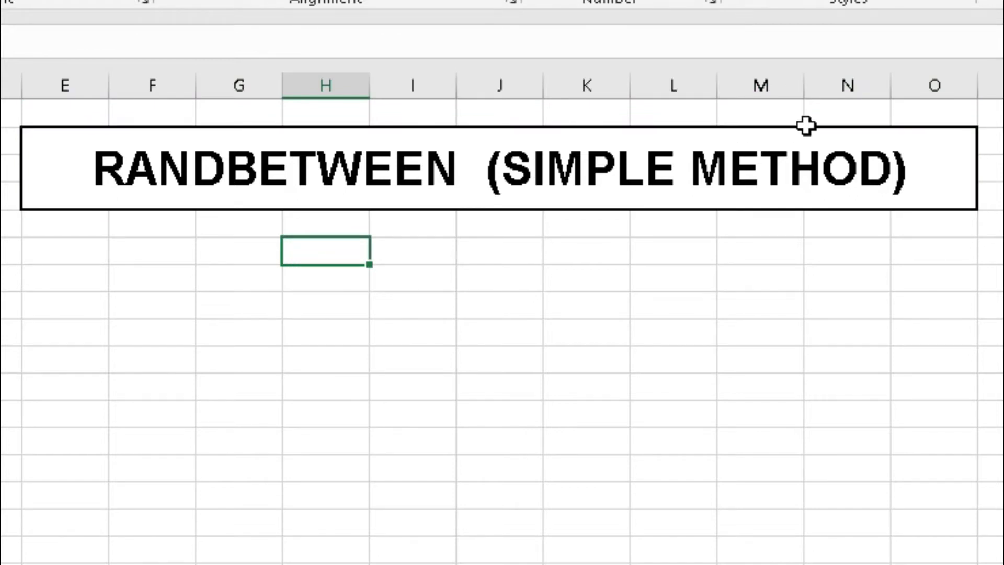
text(=ran)
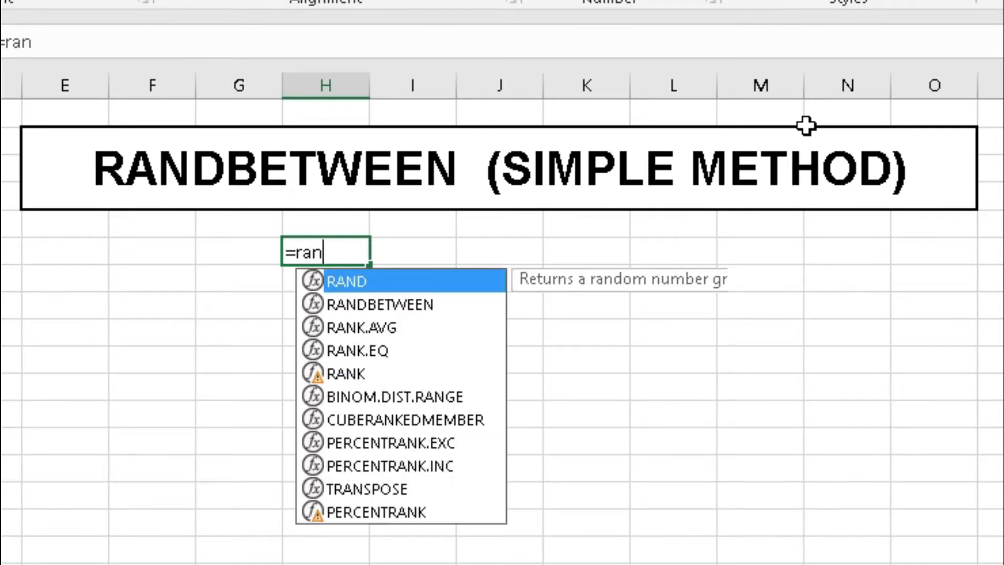
text(dbetween)
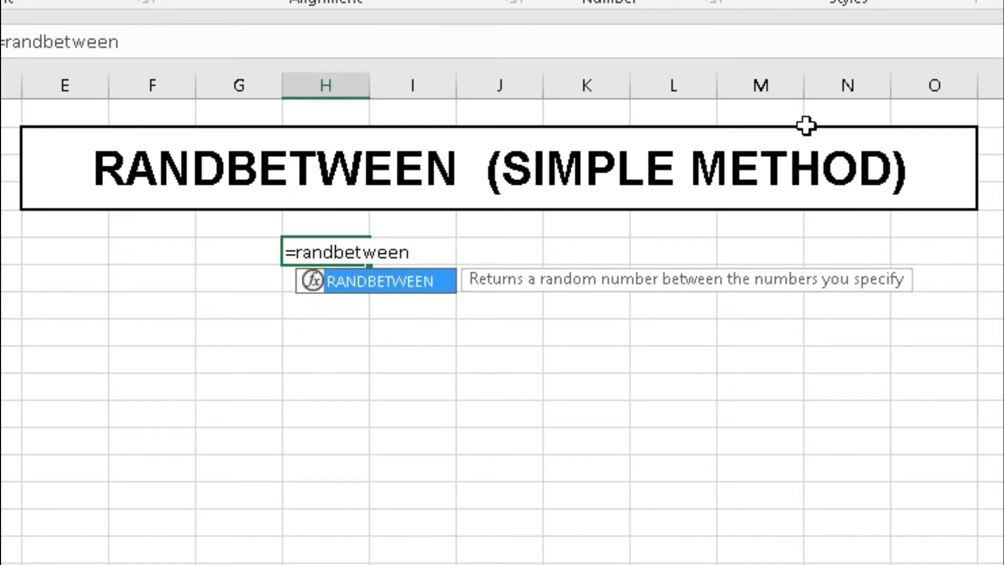
text(()
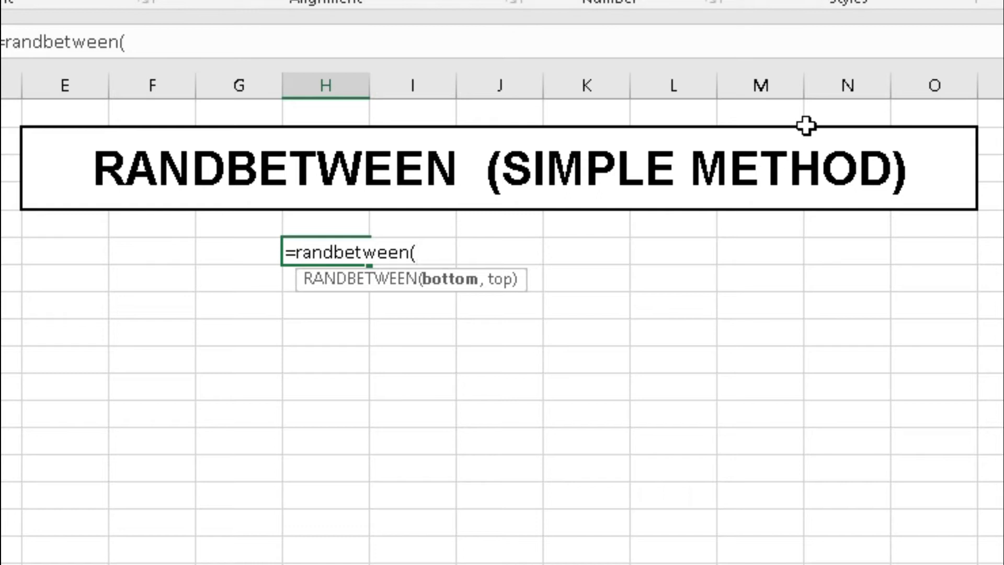
text(10,)
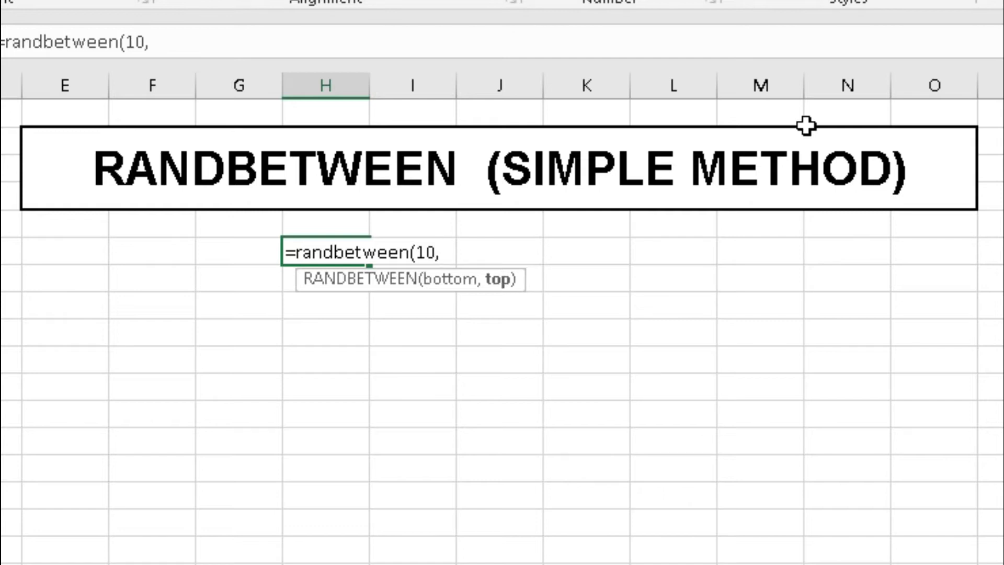
text(80))
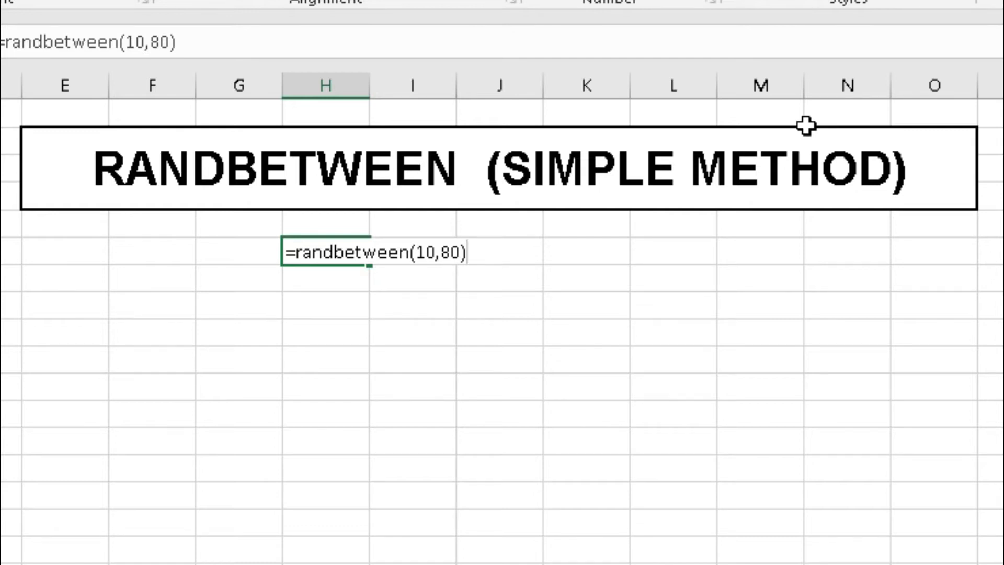
key(Return)
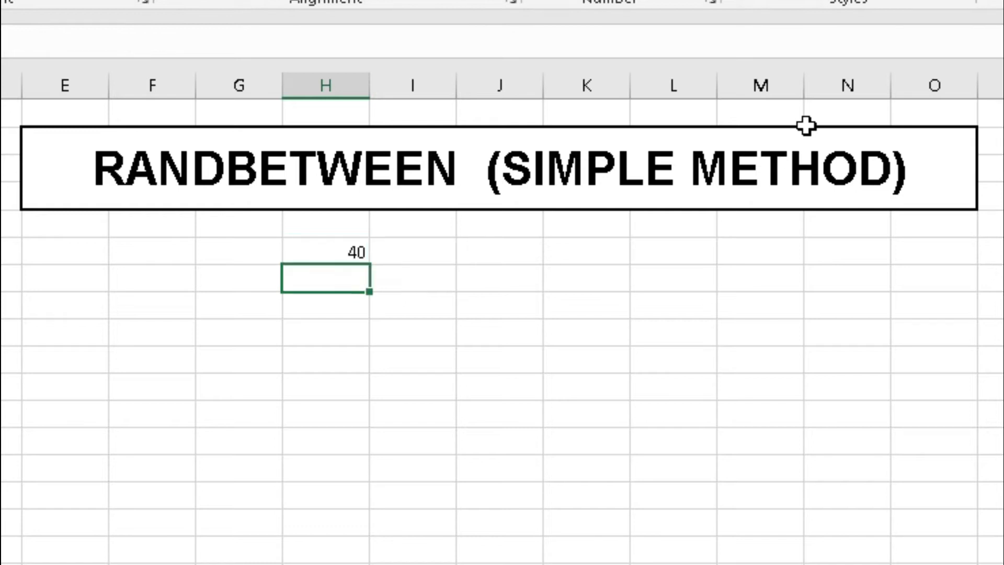
key(Up)
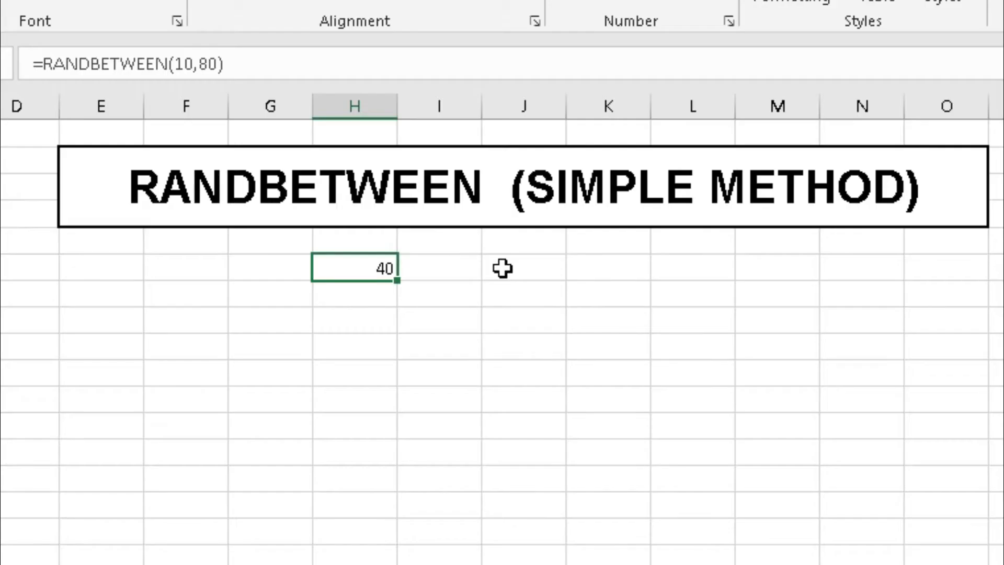
Enter =RANDBETWEEN(-10,-5) in cell J6 to generate a negative random number.
click(501, 268)
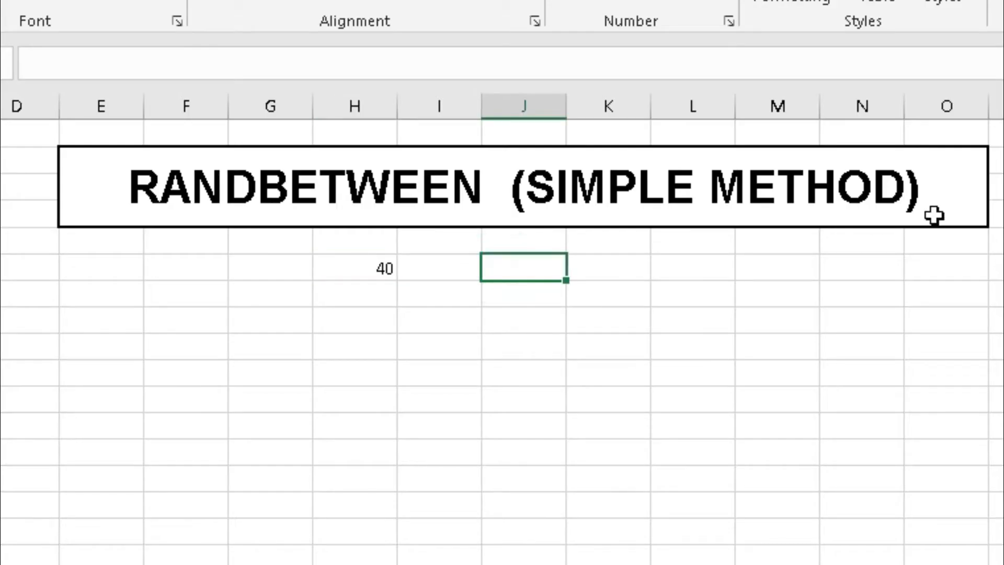
text(=rand)
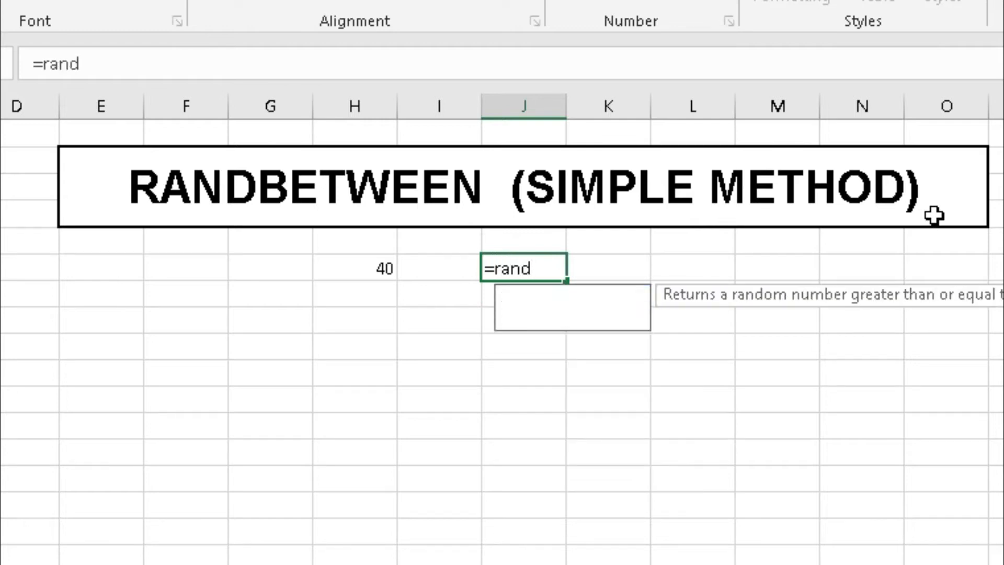
text(bwt)
key(BackSpace)
key(BackSpace)
text(e)
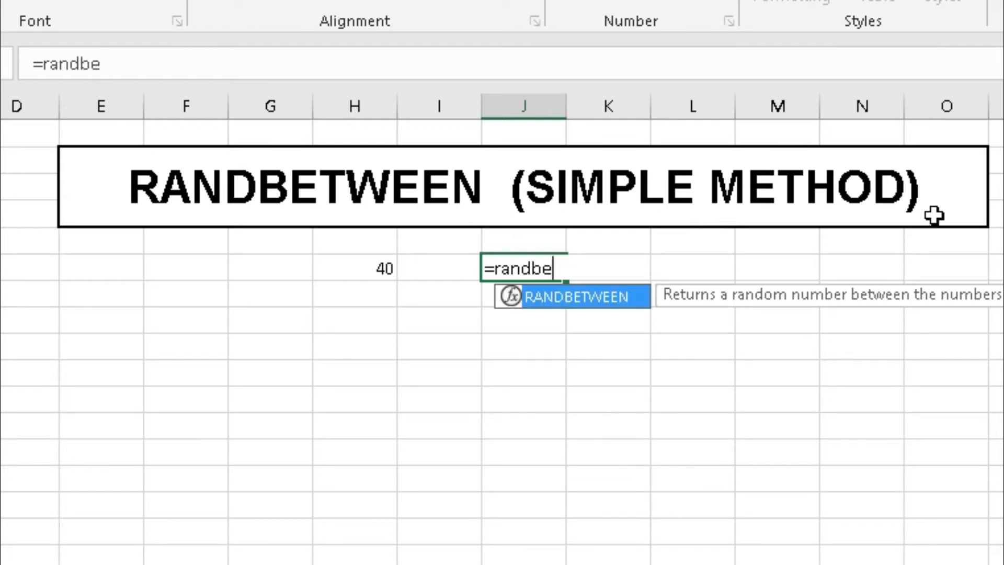
text(tween()
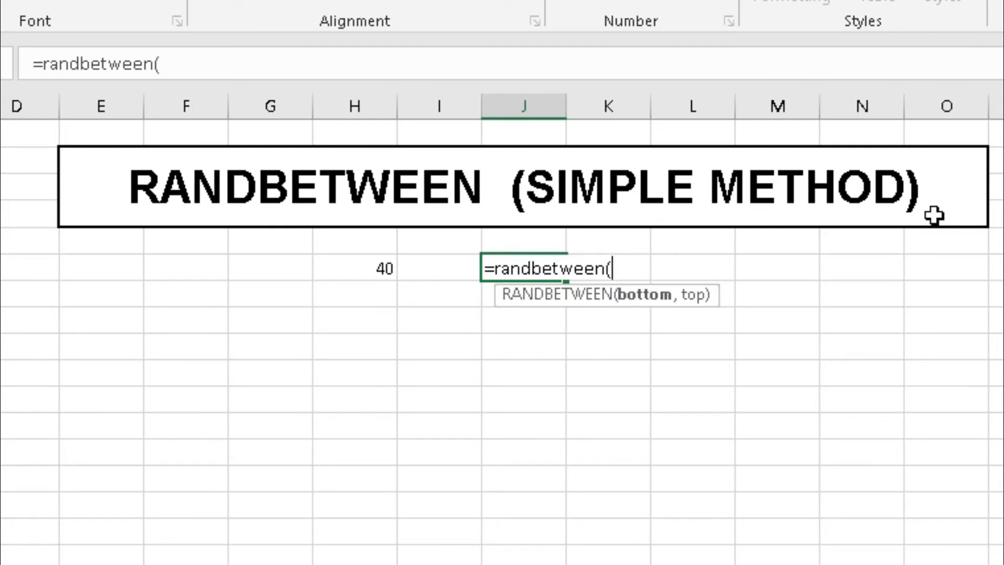
text(-10,-5)
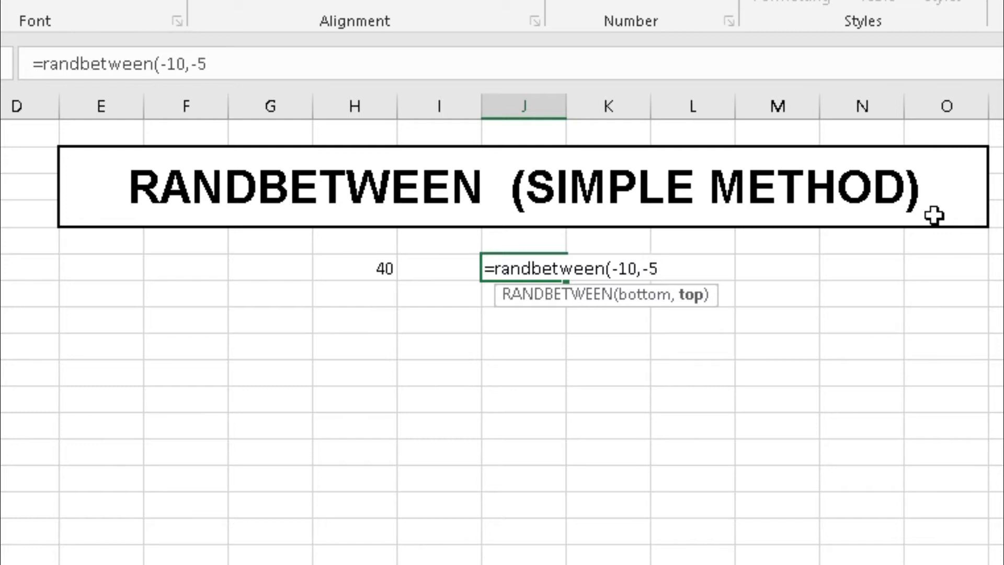
text())
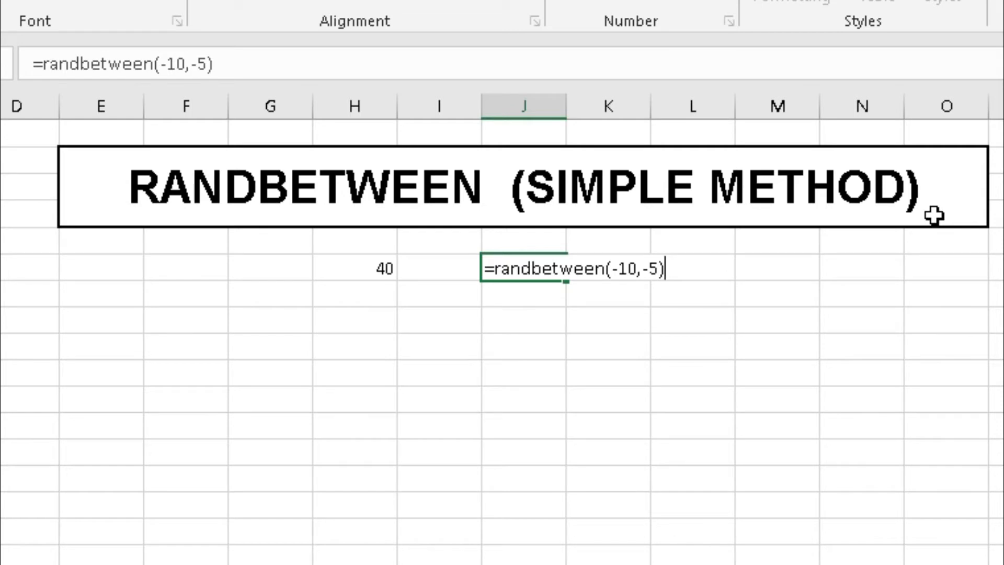
key(Return)
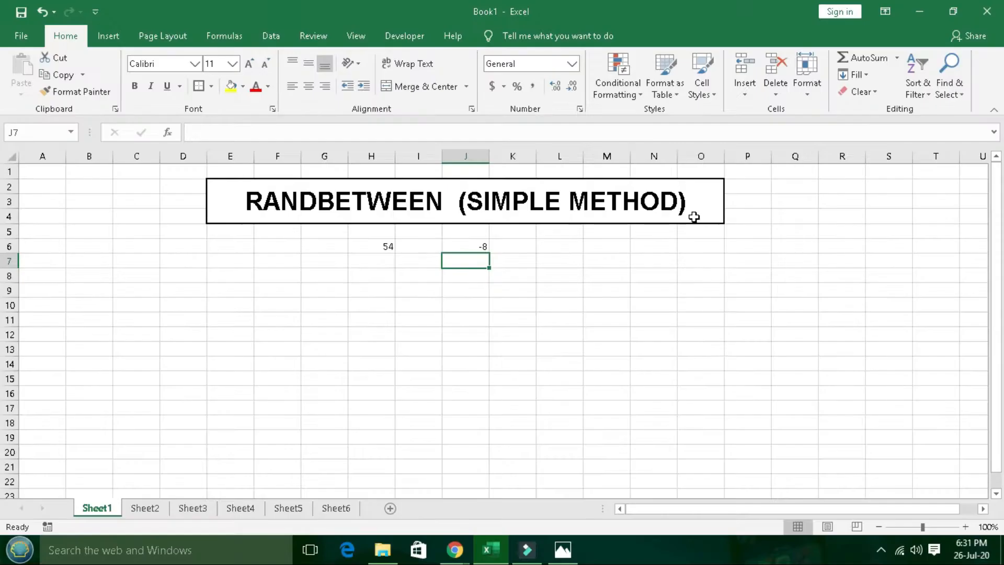
key(Up)
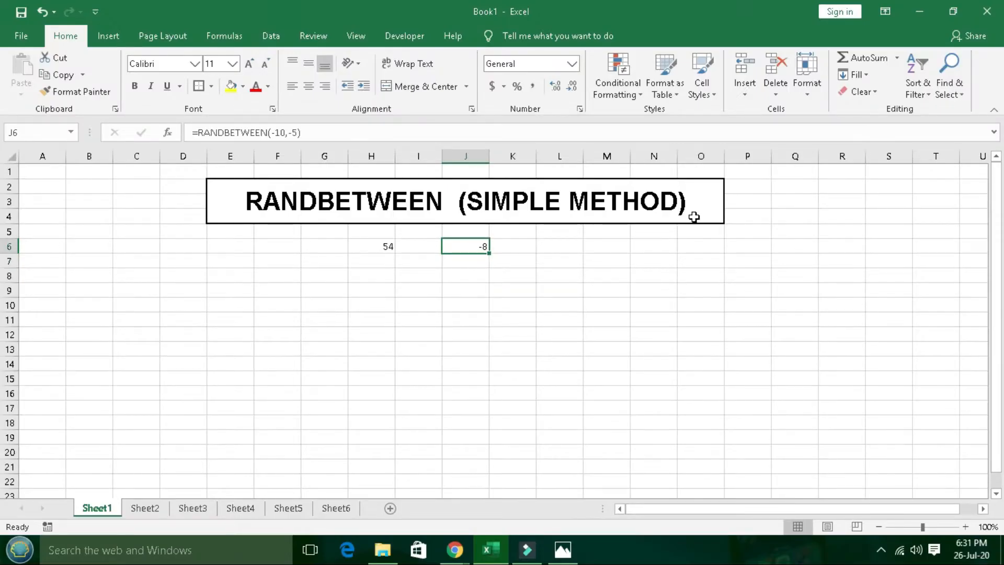
key(Down)
key(Up)
Replace the RANDBETWEEN formula in H6 with its static result by copying it and using Paste Special with Values.
click(369, 246)
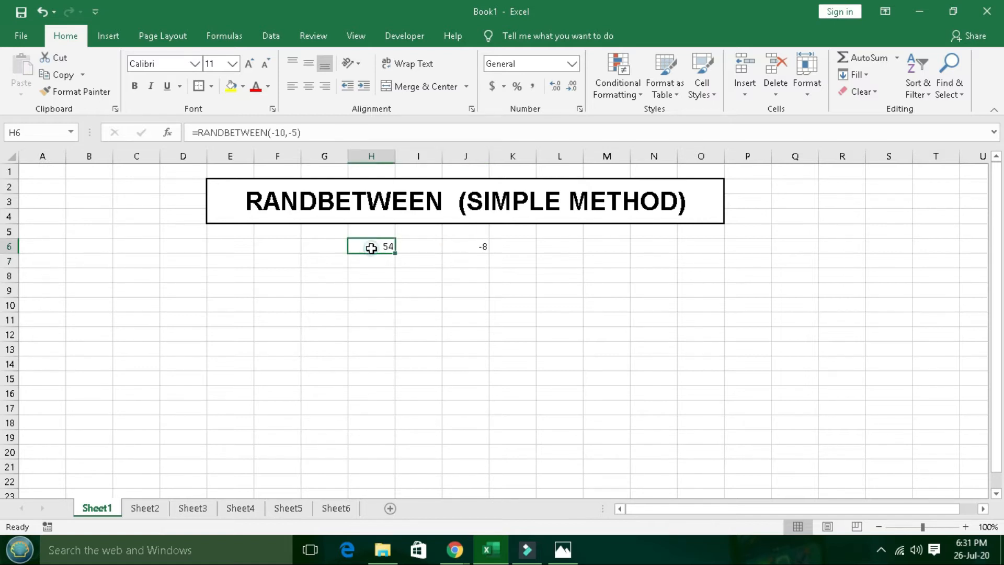
key(Right)
key(Right)
key(Left)
key(Left)
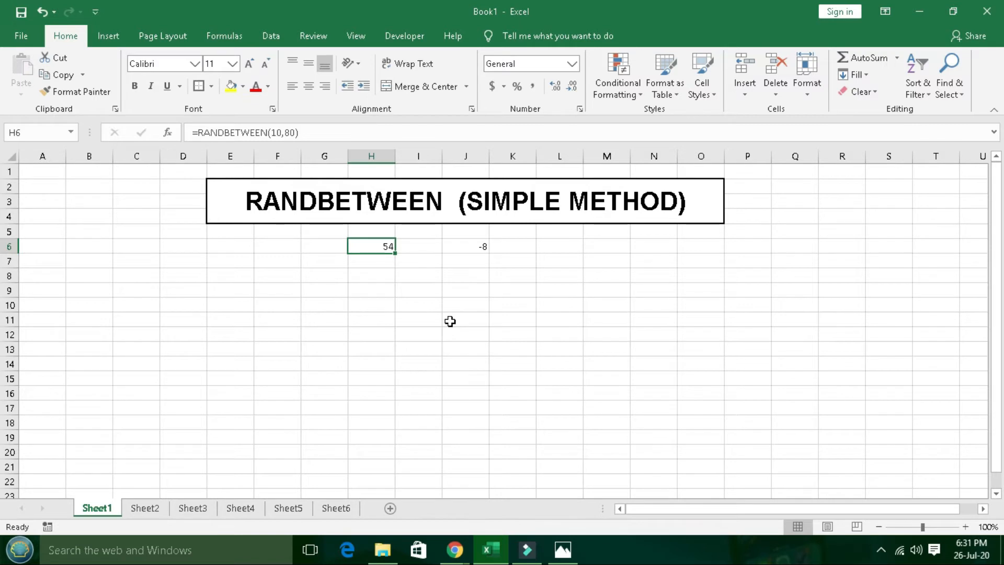
key(ctrl+c)
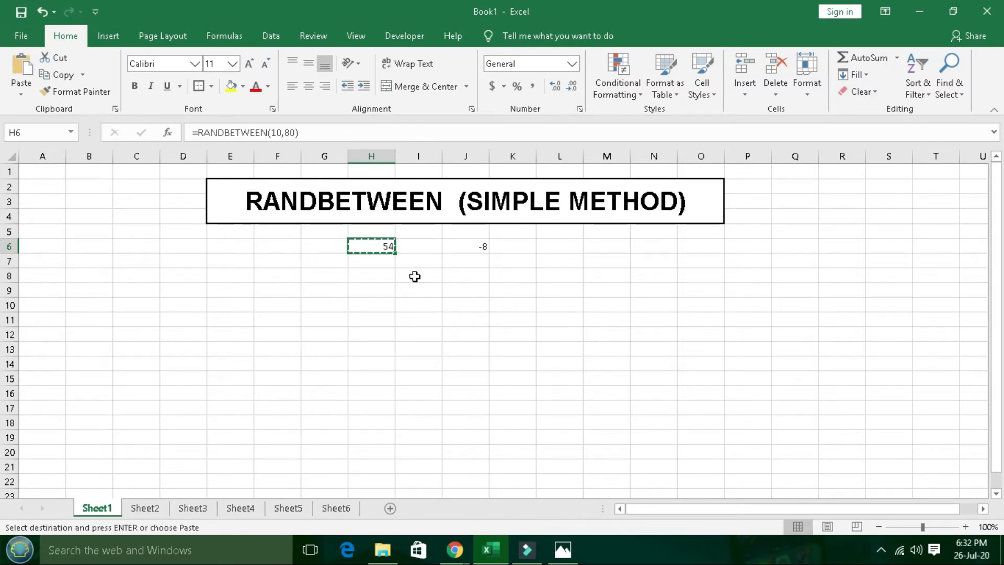
right_click(374, 253)
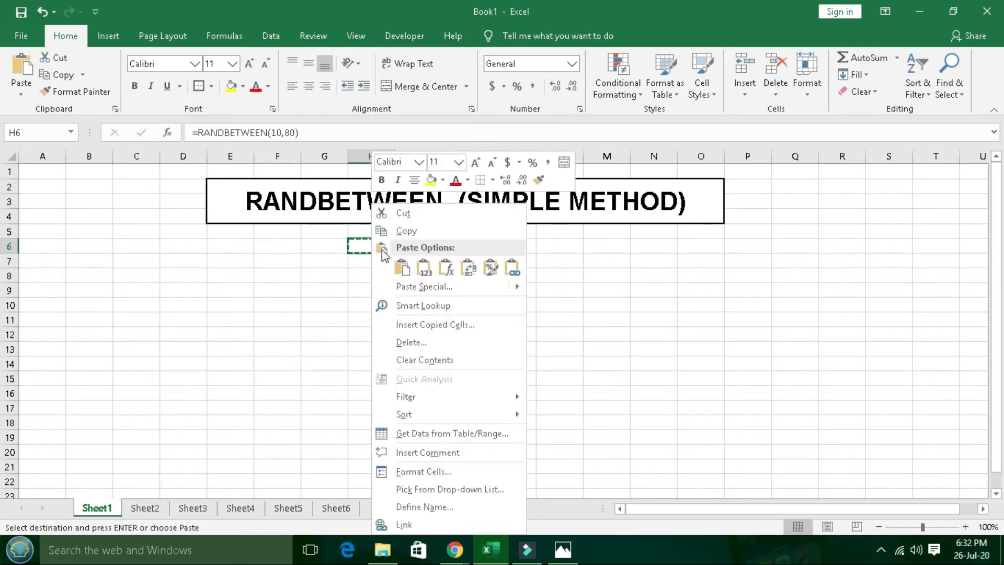
click(460, 286)
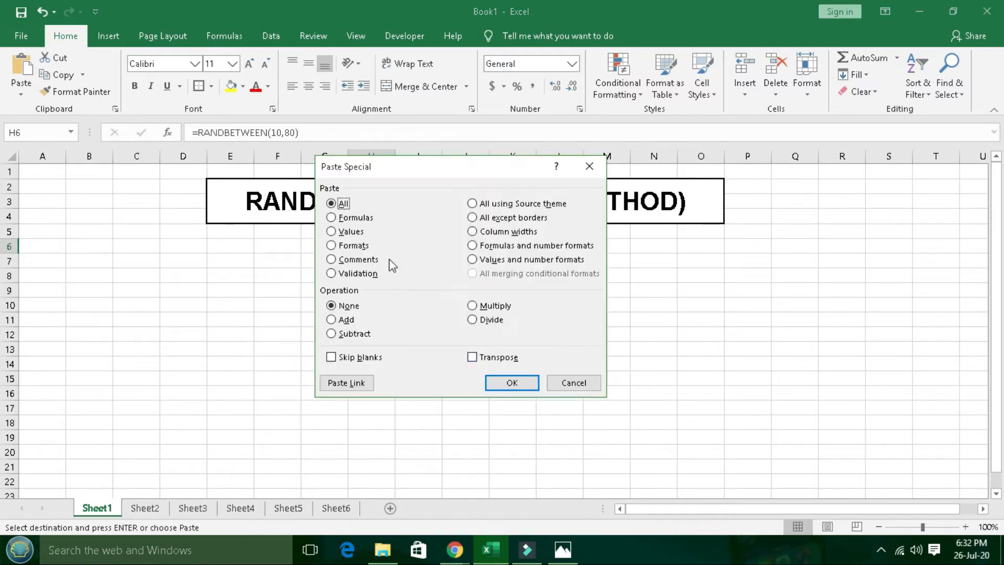
click(353, 232)
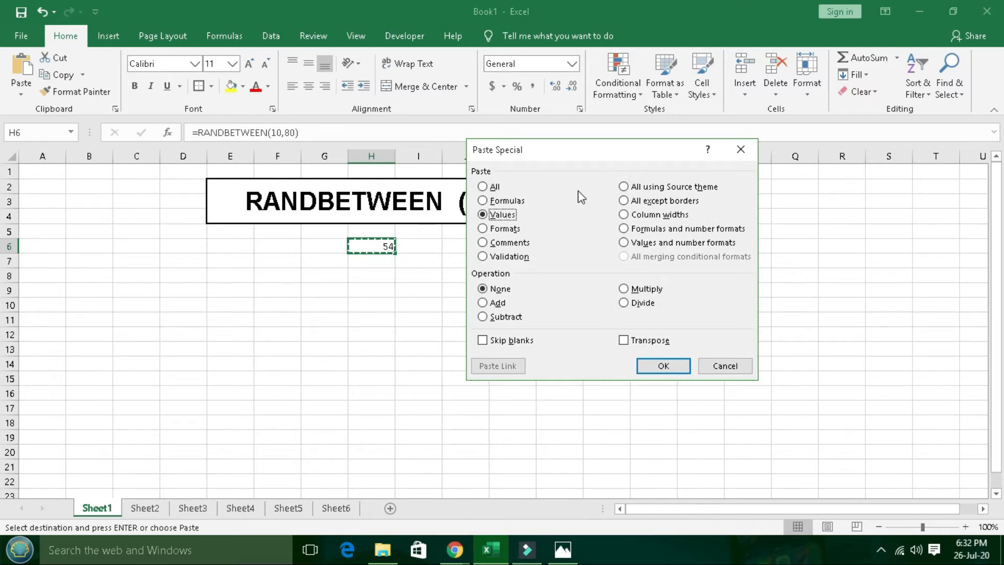
click(660, 366)
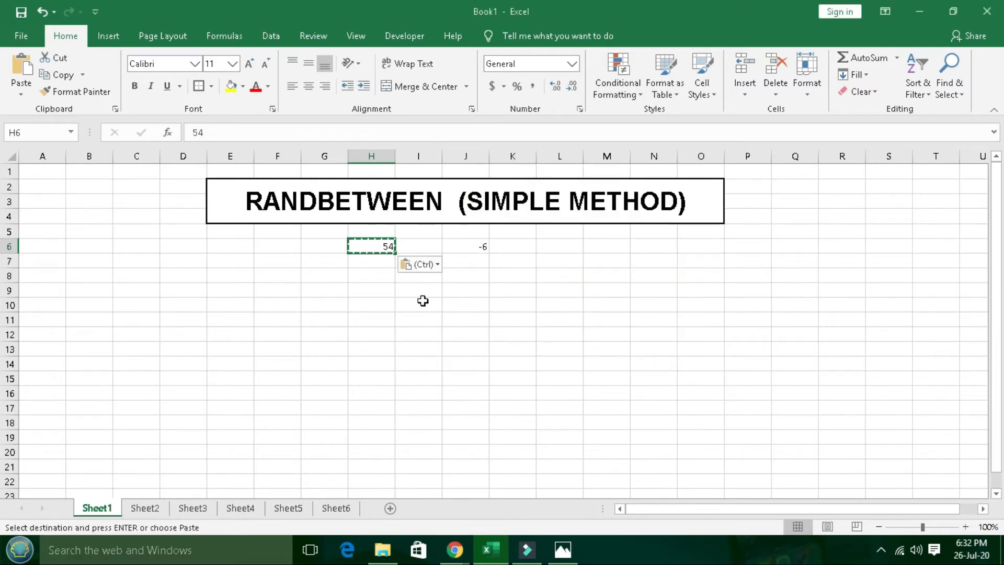
key(Escape)
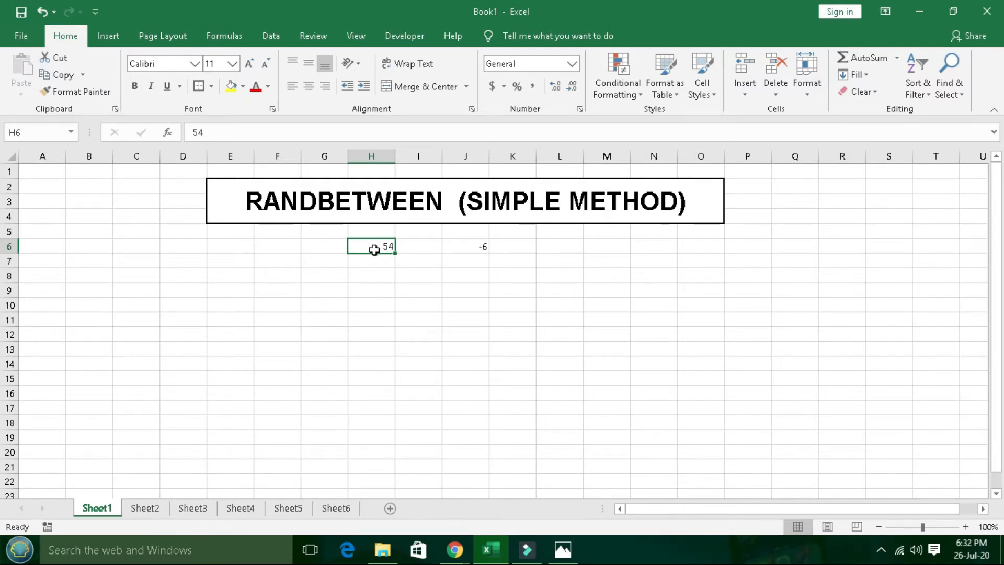
Convert the RANDBETWEEN formula in J6 to a fixed number using Paste Special with Values on the same cell.
click(466, 246)
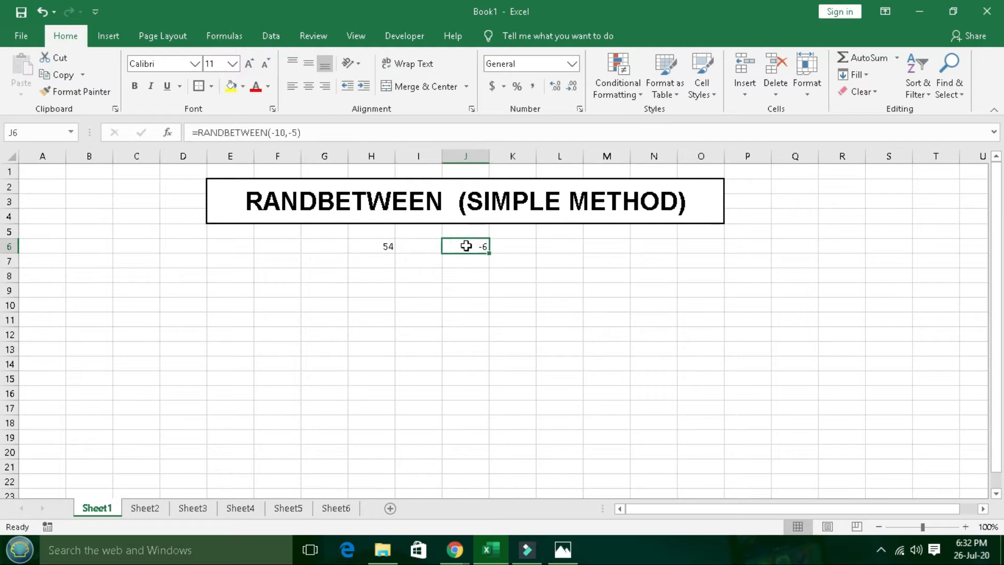
key(ctrl+c)
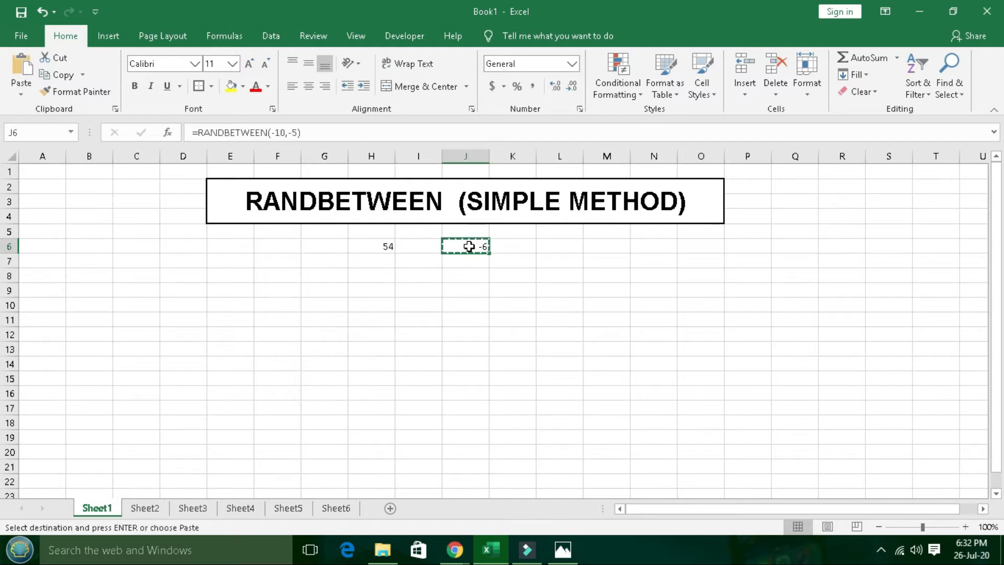
right_click(469, 246)
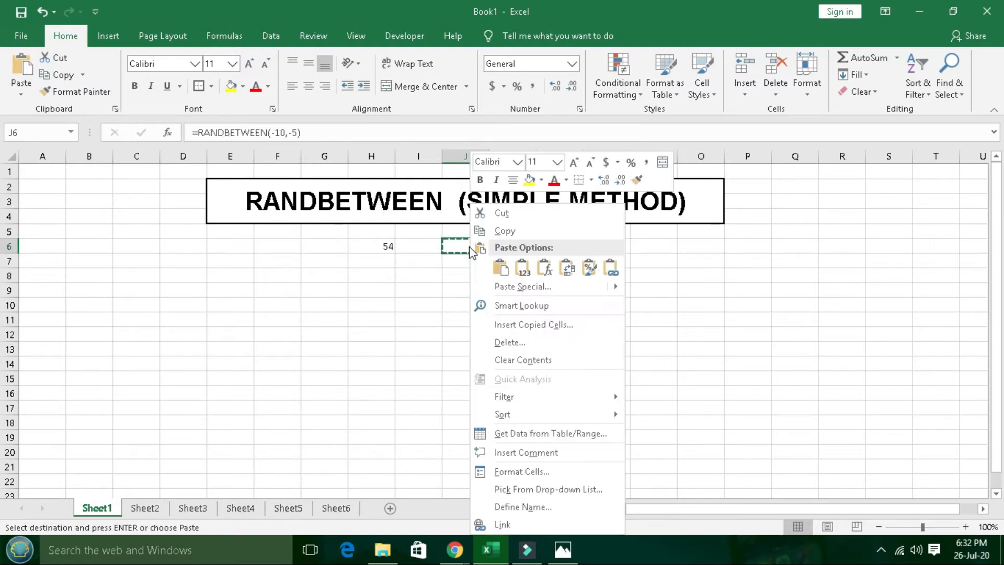
click(557, 289)
click(447, 232)
click(610, 383)
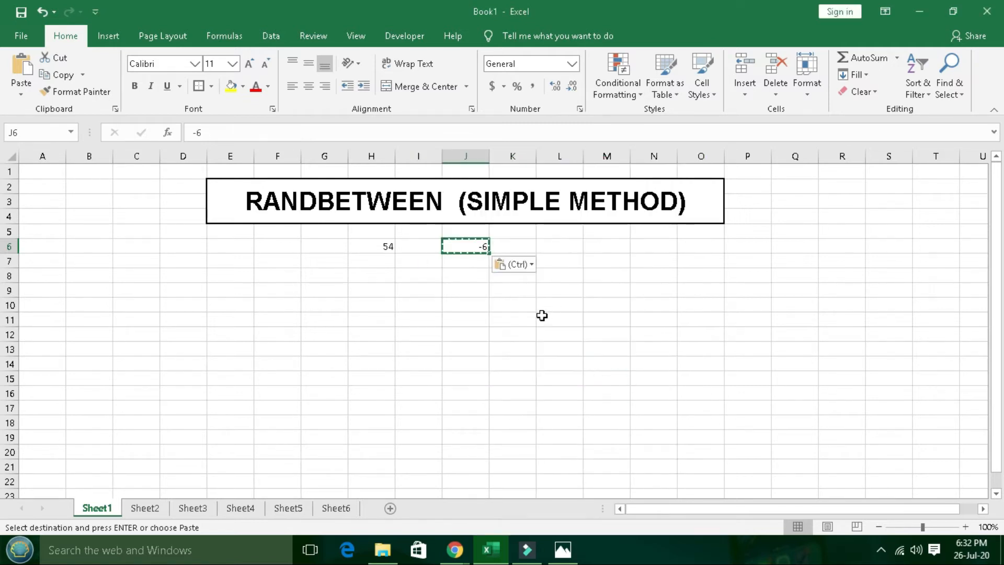
key(Escape)
key(Escape)
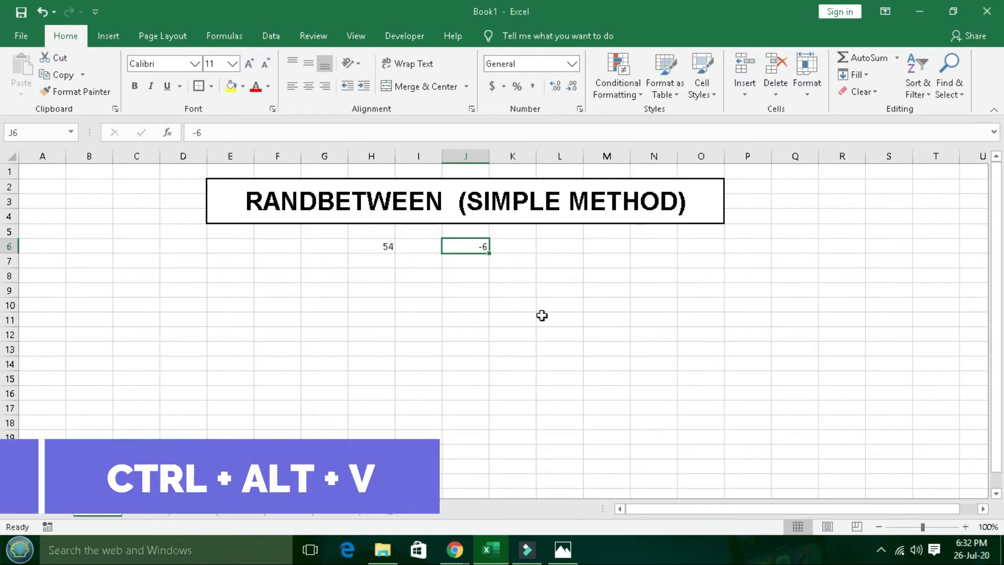
Inspect the content of cell H6 in edit mode and leave the cell.
click(373, 249)
double_click(374, 249)
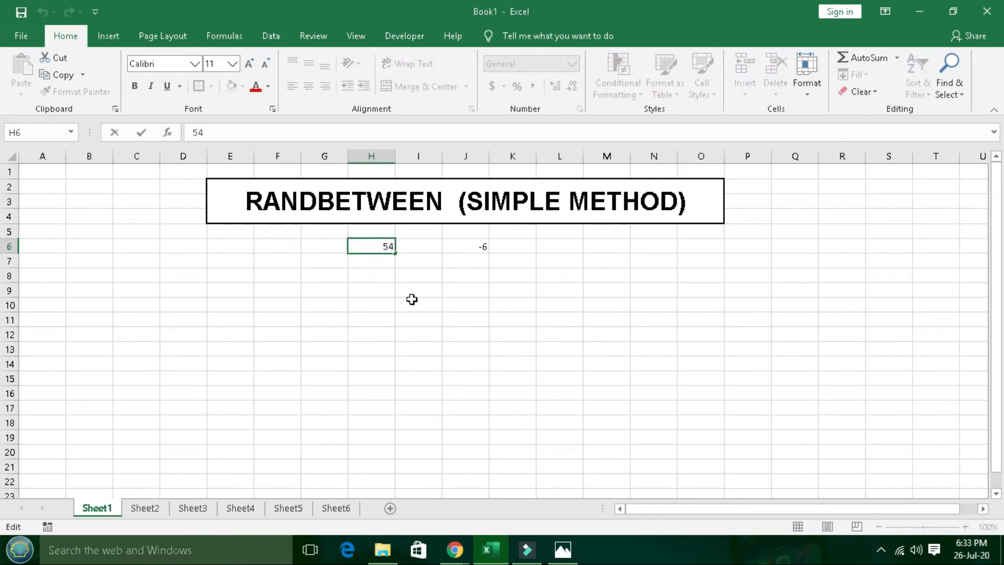
click(412, 301)
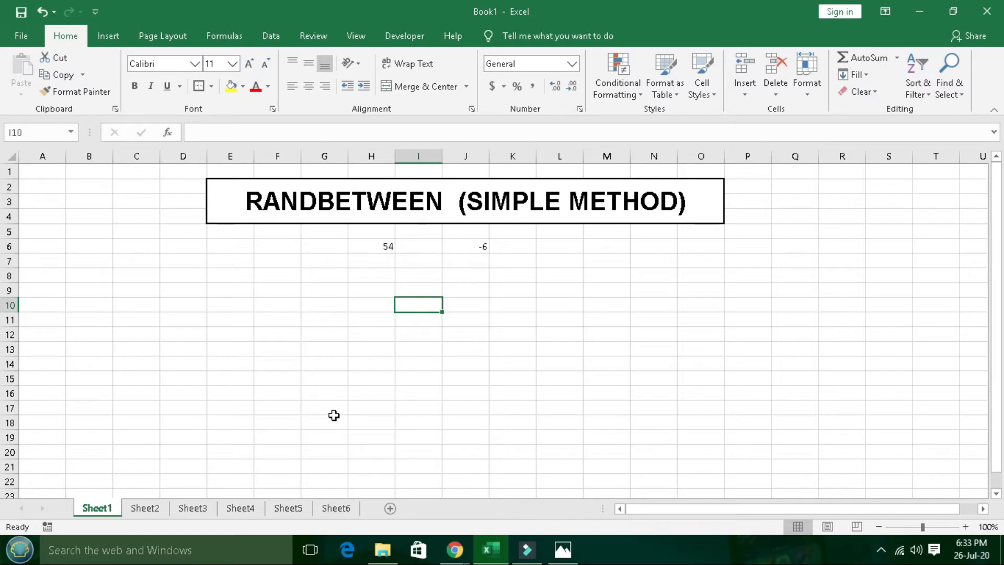
On Sheet2, apply borders to all cells in the range G6:K16.
click(153, 508)
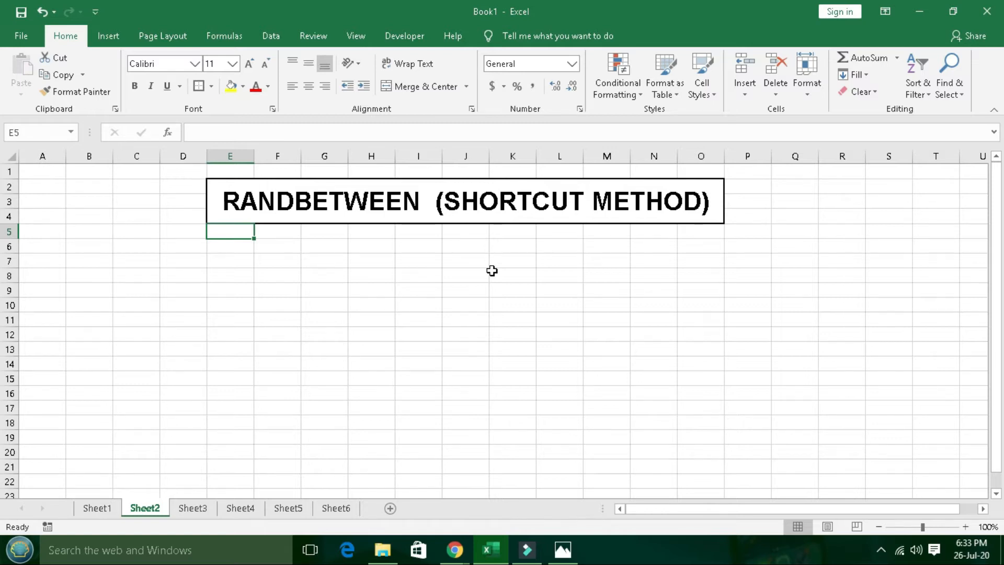
click(324, 246)
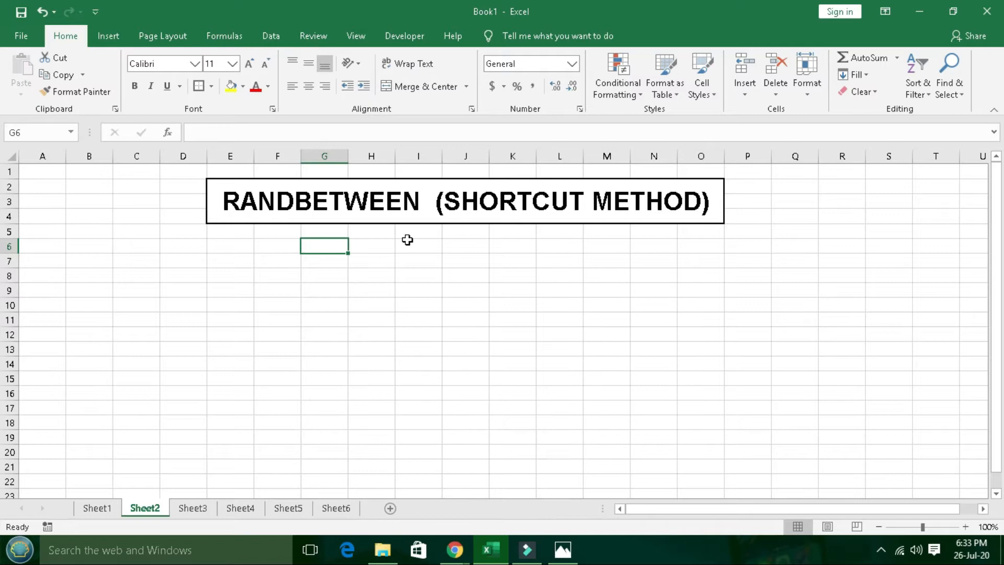
drag(324, 245, 526, 392)
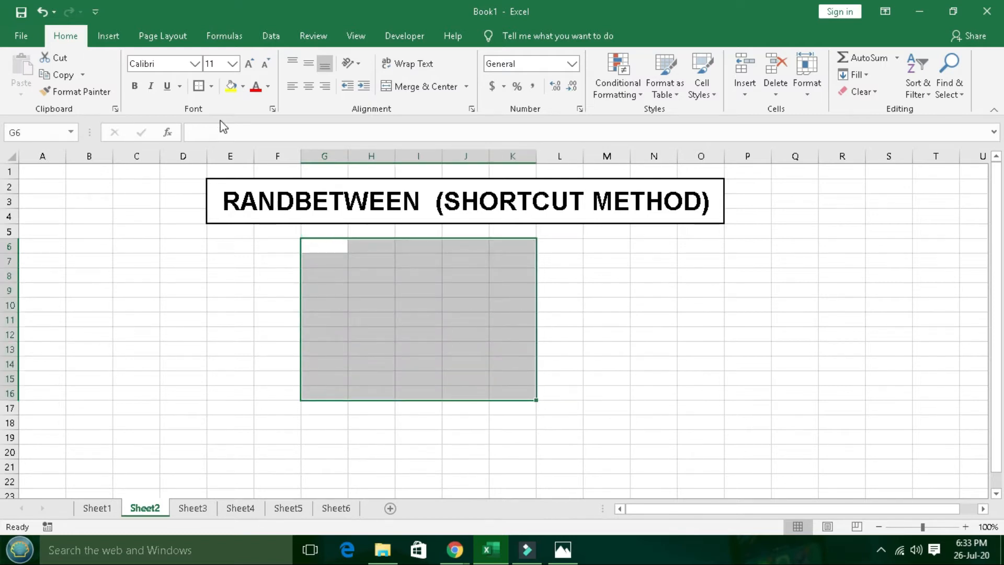
click(199, 87)
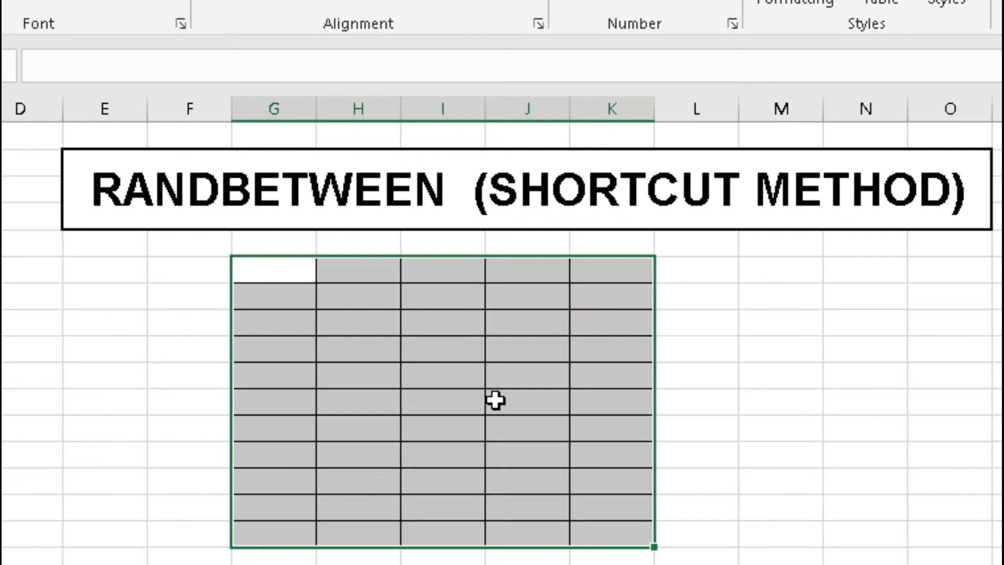
click(332, 366)
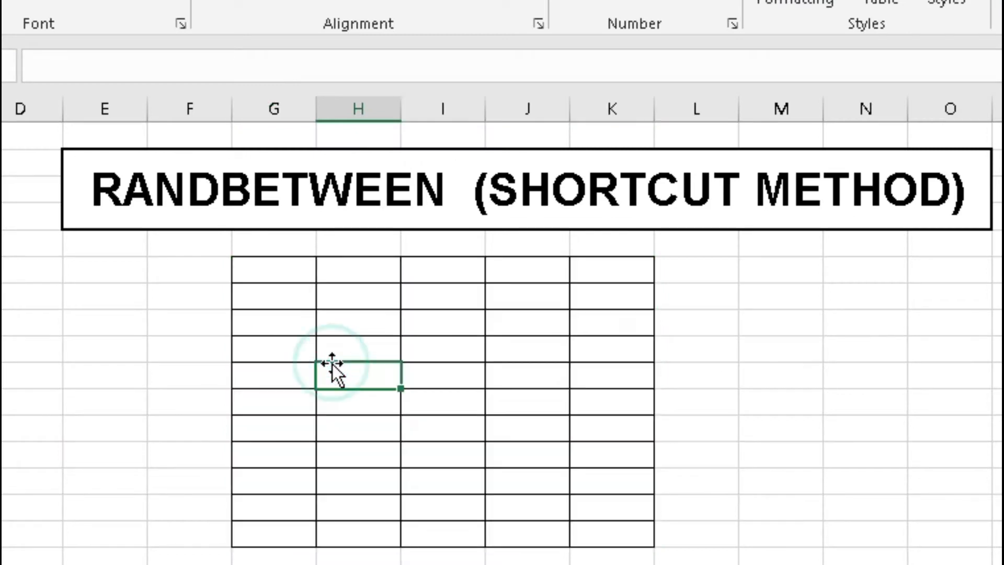
Enter =RANDBETWEEN(45,100) in cell G6, the first cell of the bordered table.
click(264, 273)
text(=ta)
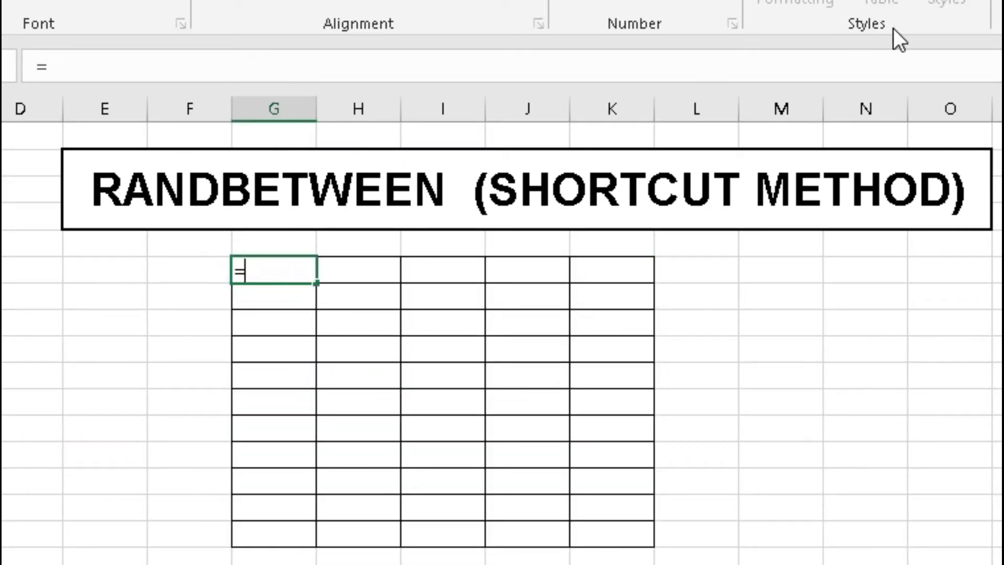
key(BackSpace)
key(BackSpace)
text(rand)
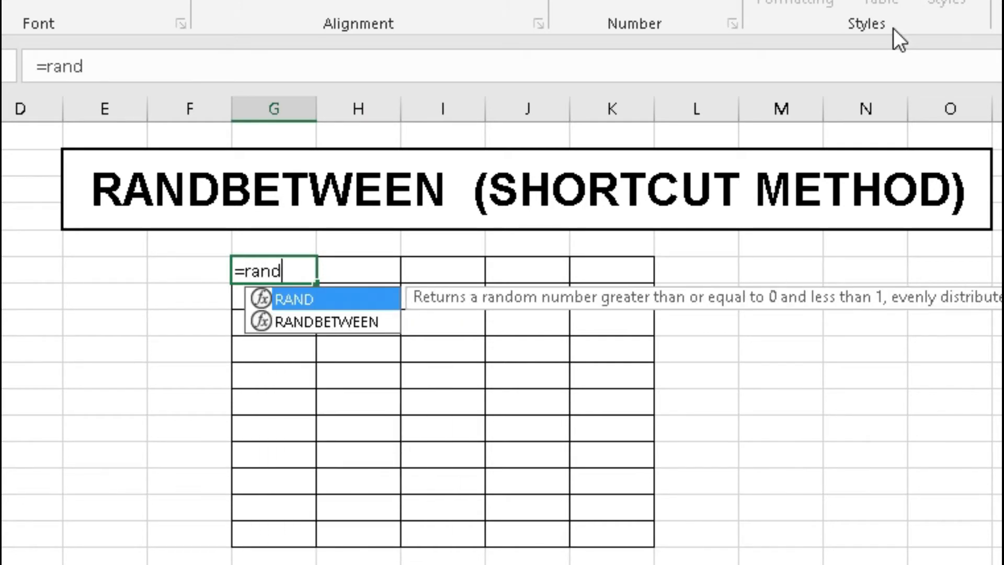
text(between()
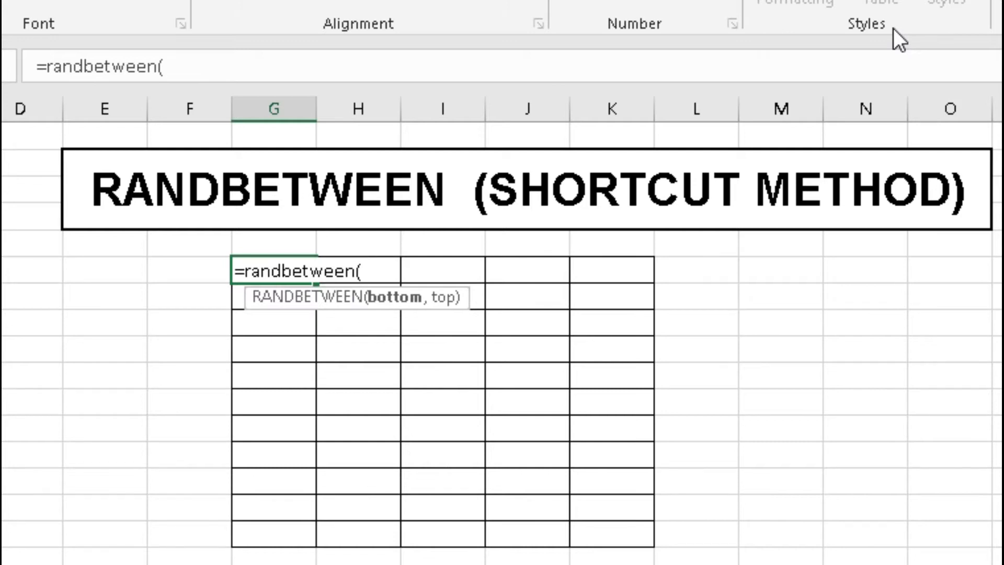
text(45,100))
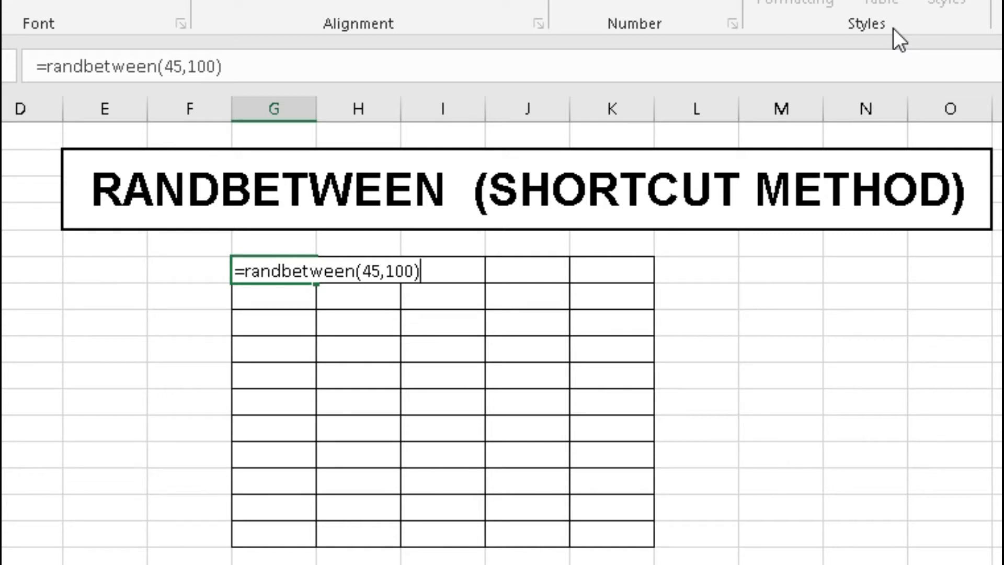
key(Return)
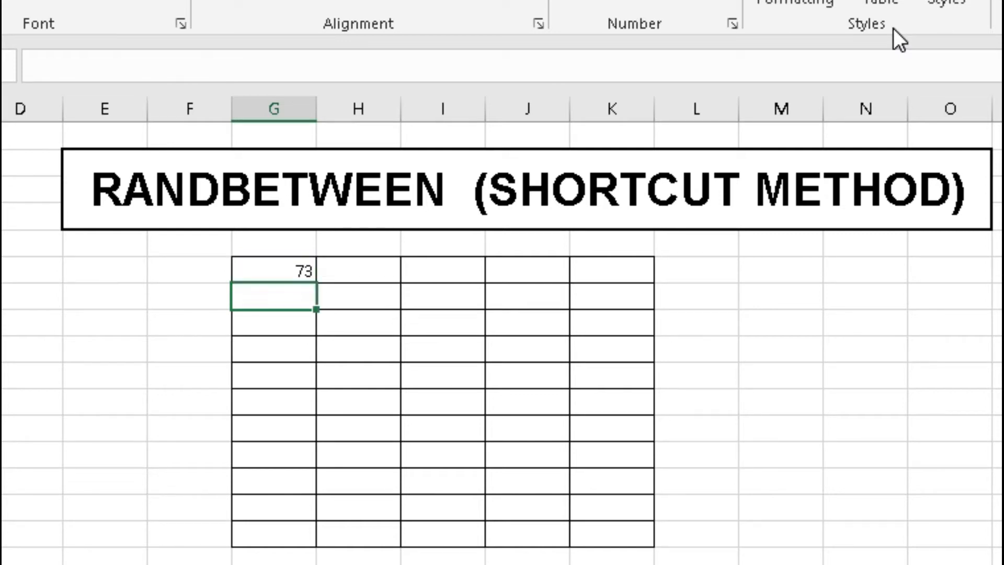
Copy the RANDBETWEEN formula from G6 into the whole range G6:K16.
key(Up)
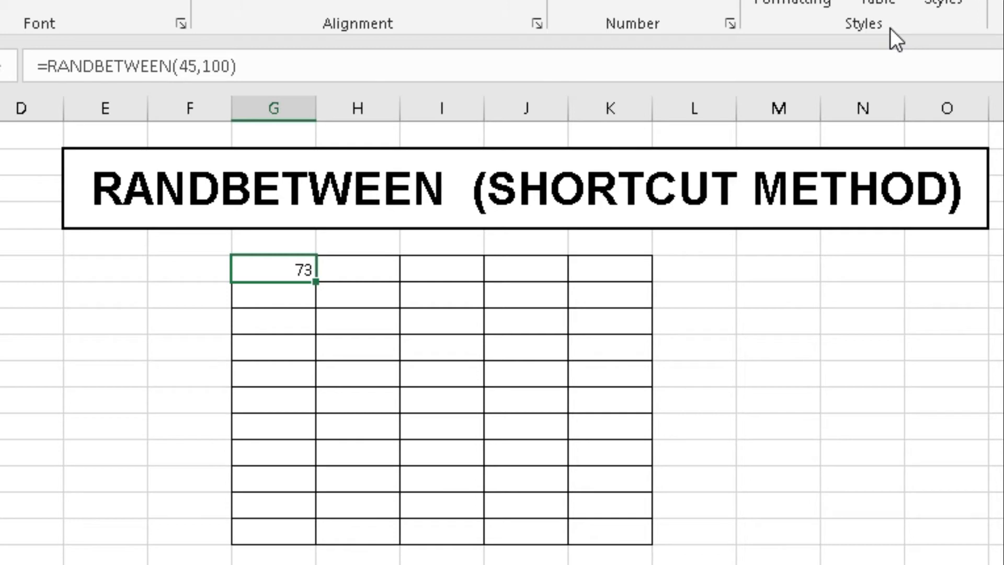
key(ctrl+c)
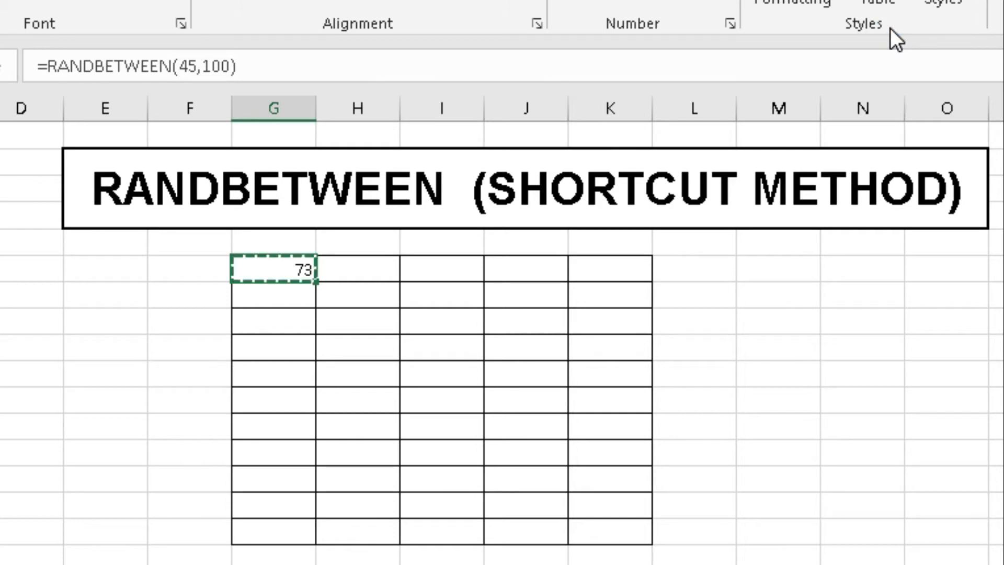
drag(292, 269, 575, 527)
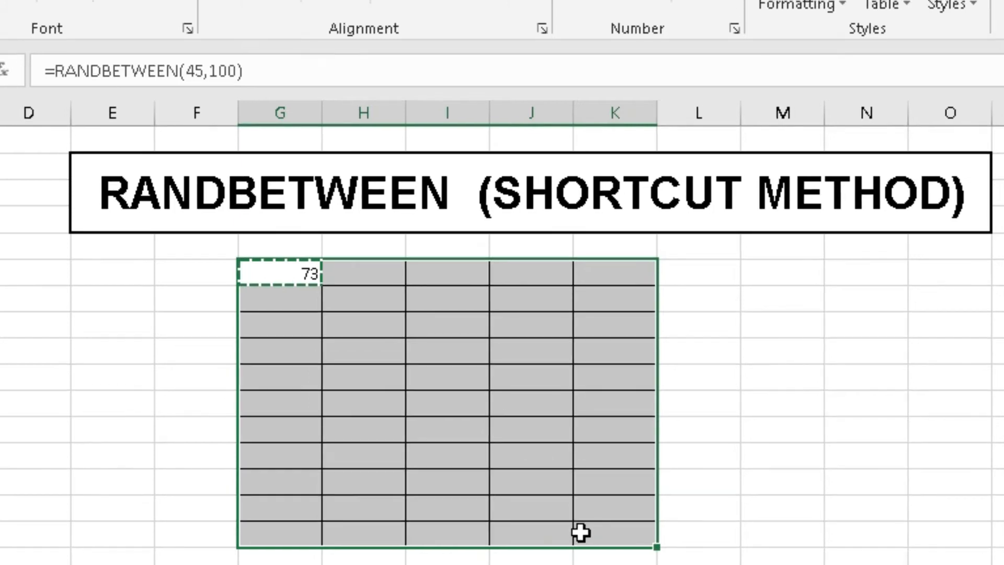
key(ctrl+v)
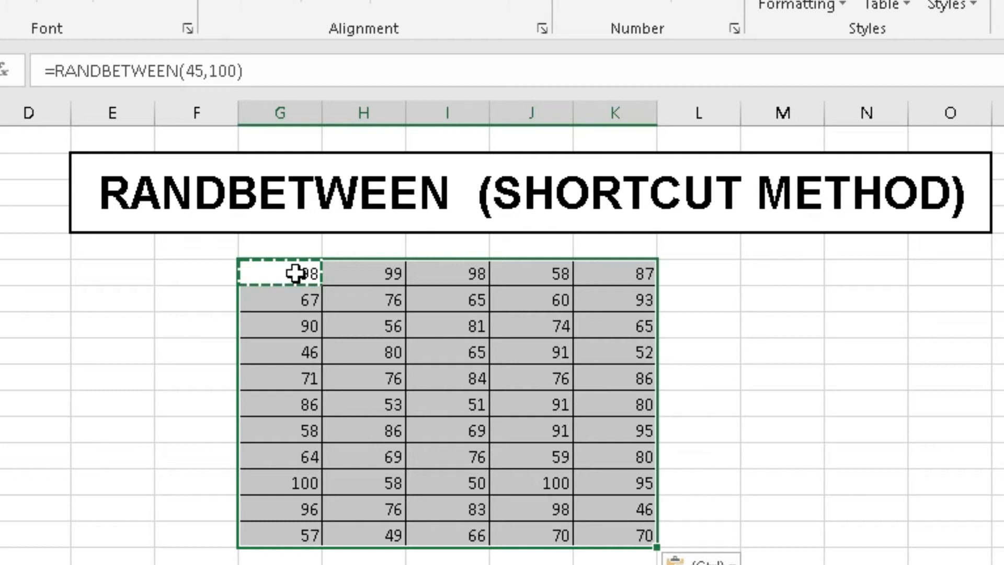
key(Return)
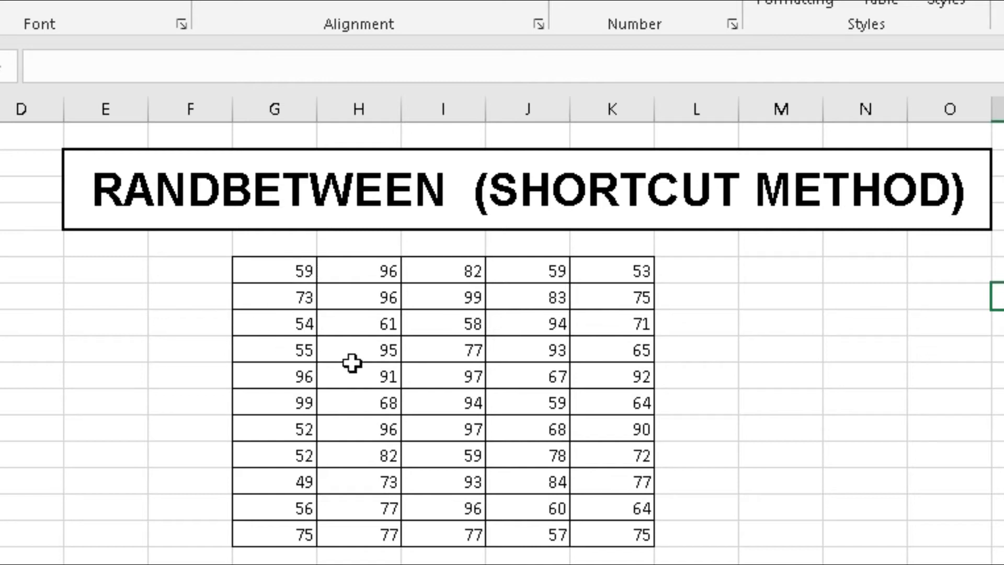
Replace the formulas in G6:K16 with fixed numbers by copying the range and using Paste Special with Values in place.
drag(269, 269, 621, 533)
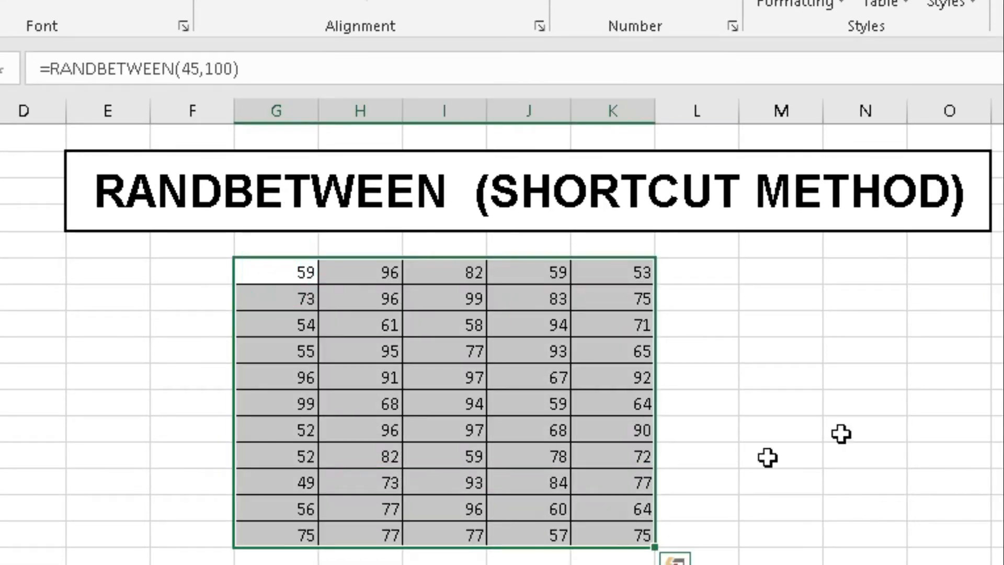
key(ctrl+c)
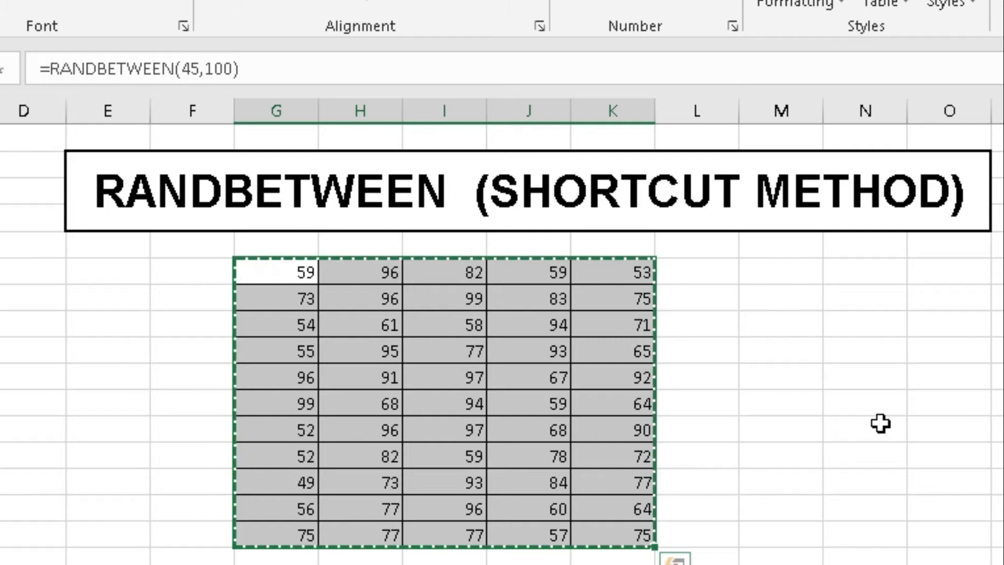
right_click(470, 372)
click(618, 343)
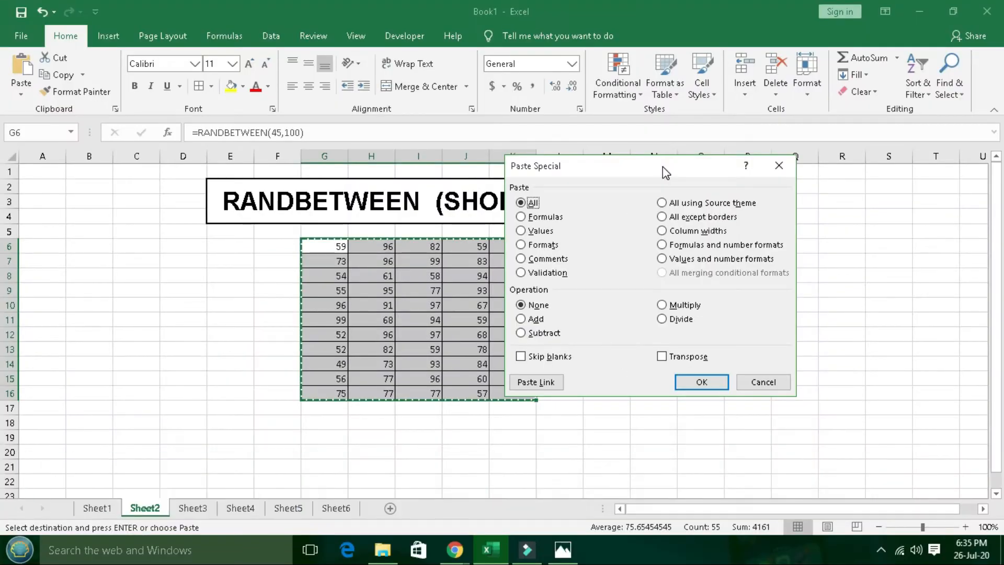
click(537, 233)
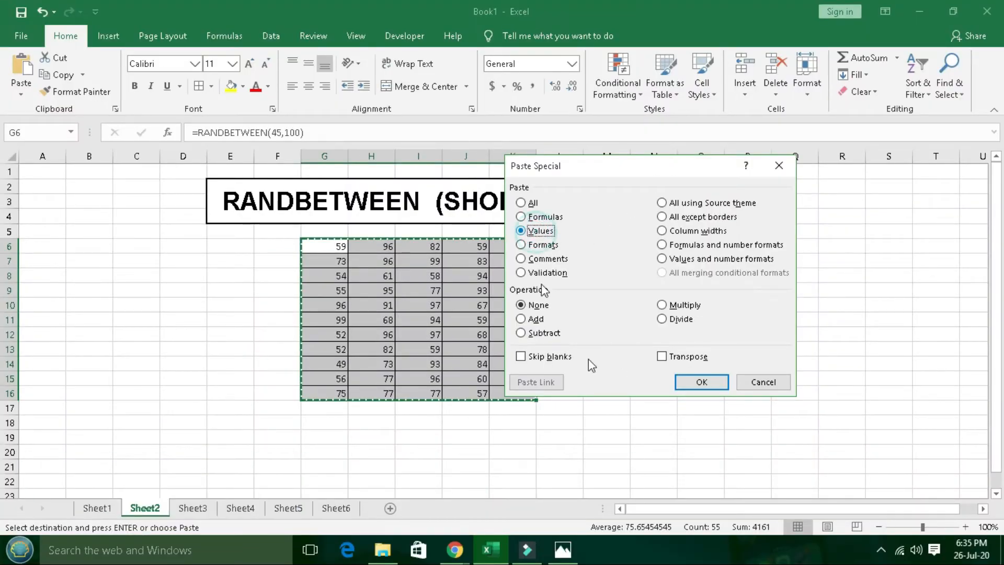
click(693, 382)
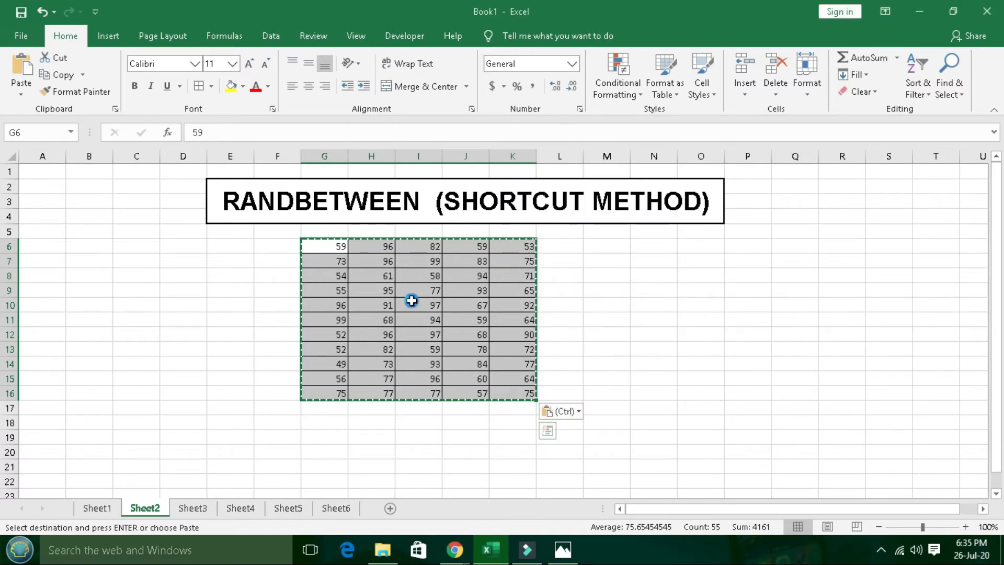
key(Escape)
click(378, 277)
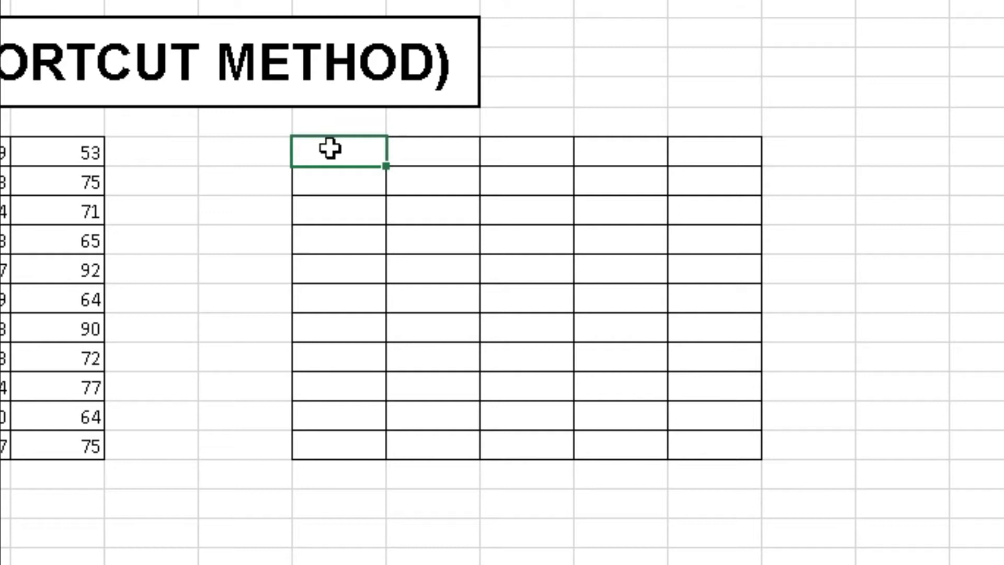
Fill the second bordered table, N6:R16, with =RANDBETWEEN(500,1500) in a single entry, dismissing the browser notifications.
drag(329, 149, 730, 453)
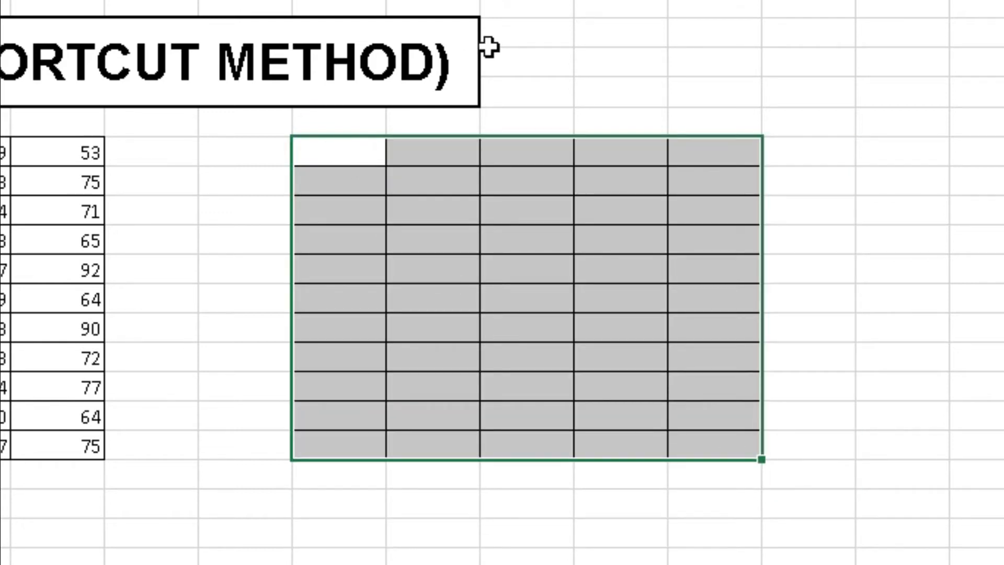
text(=ra)
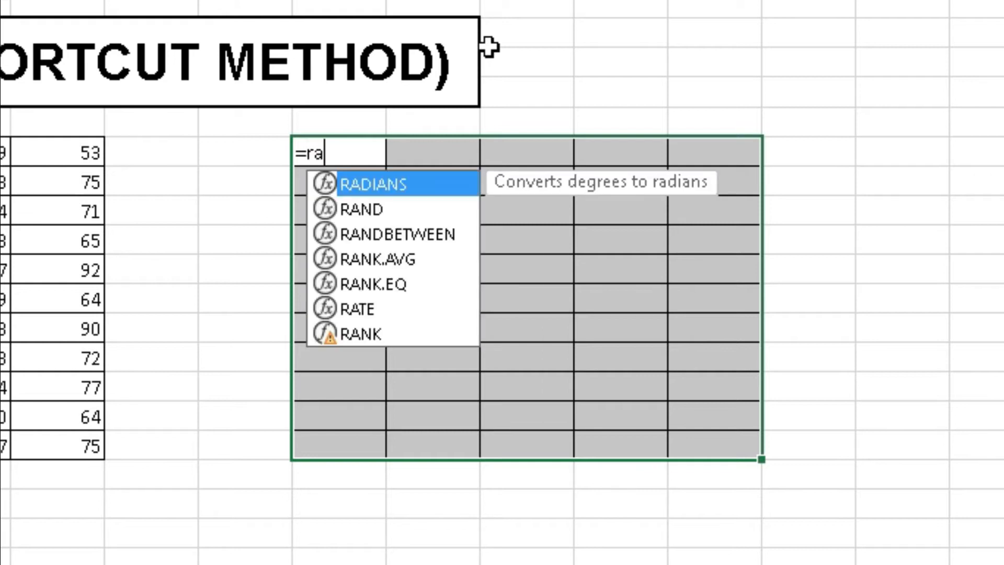
text(ndbetwe)
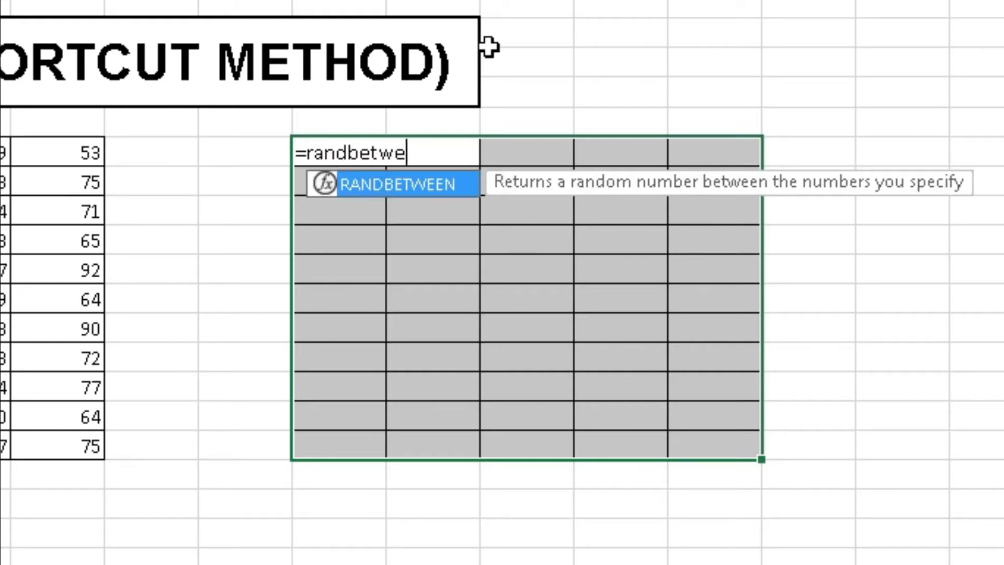
text(en()
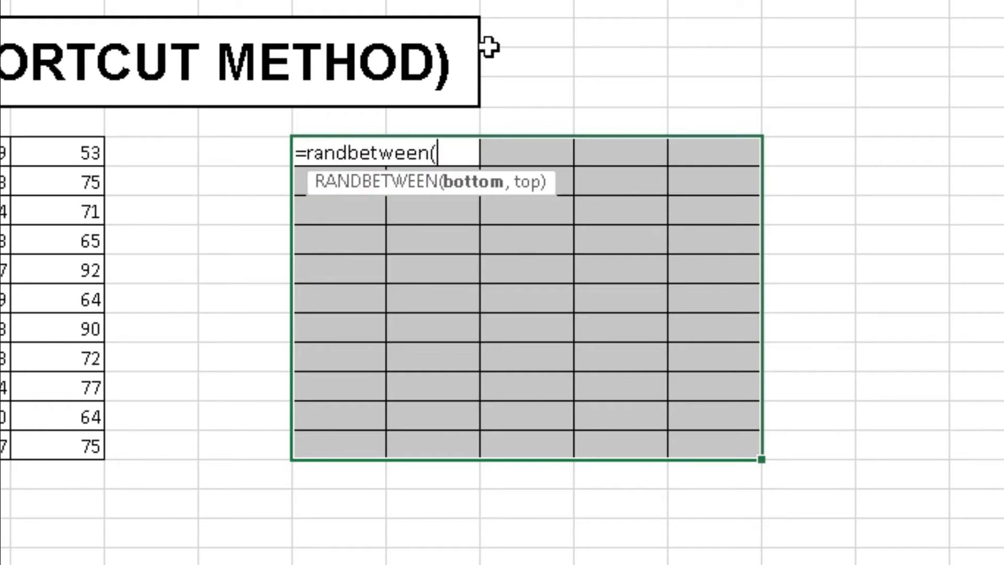
text(500,)
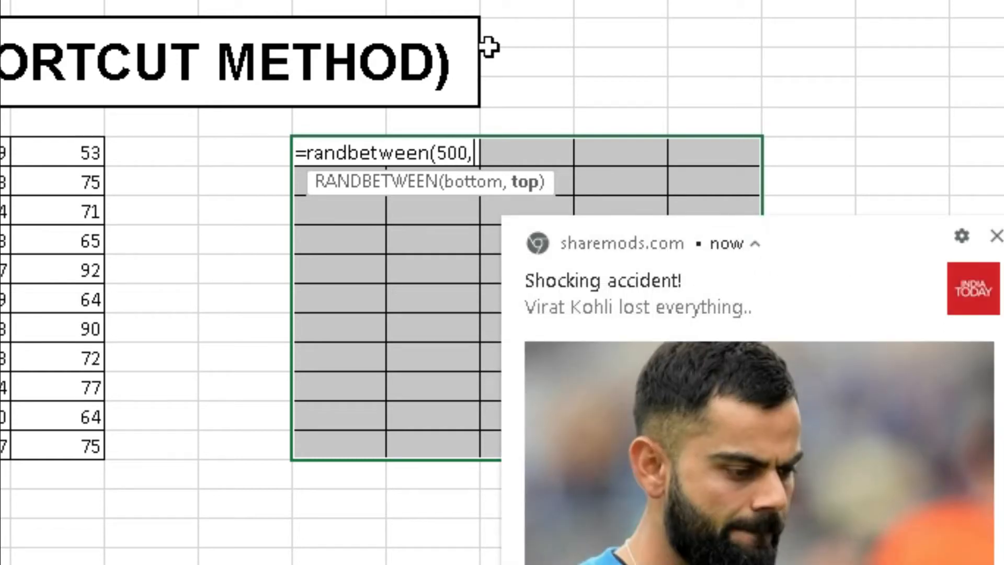
click(995, 236)
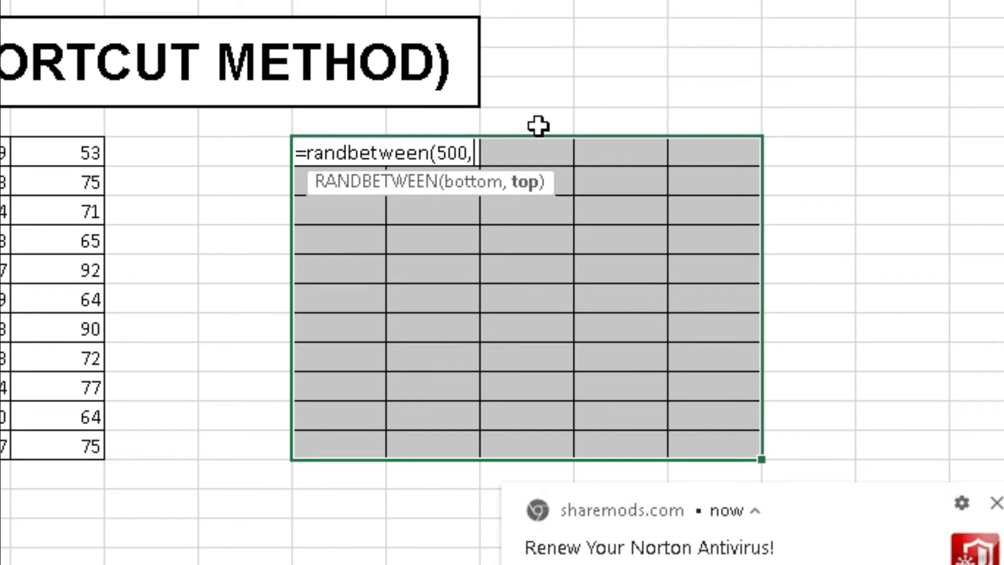
click(996, 502)
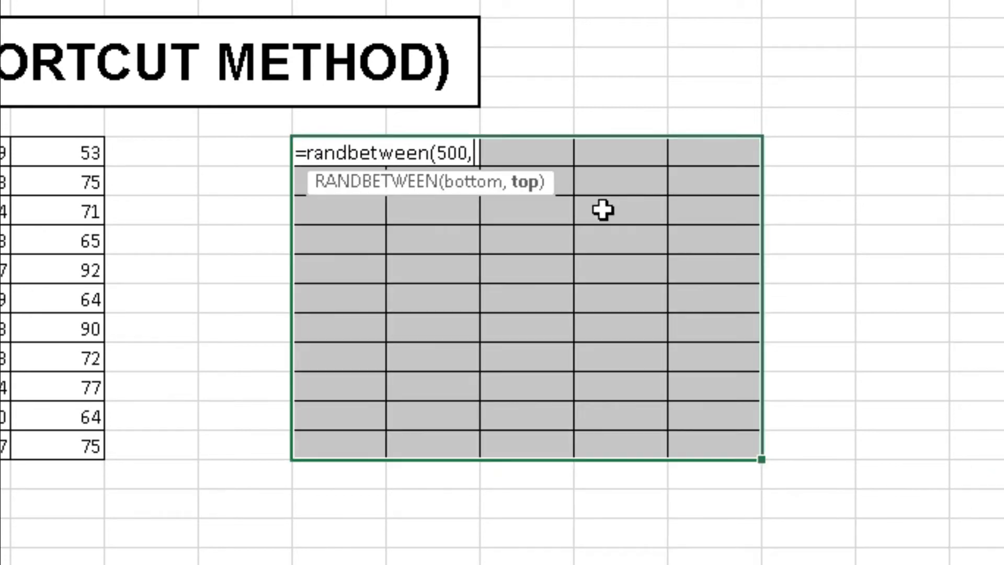
text(1500))
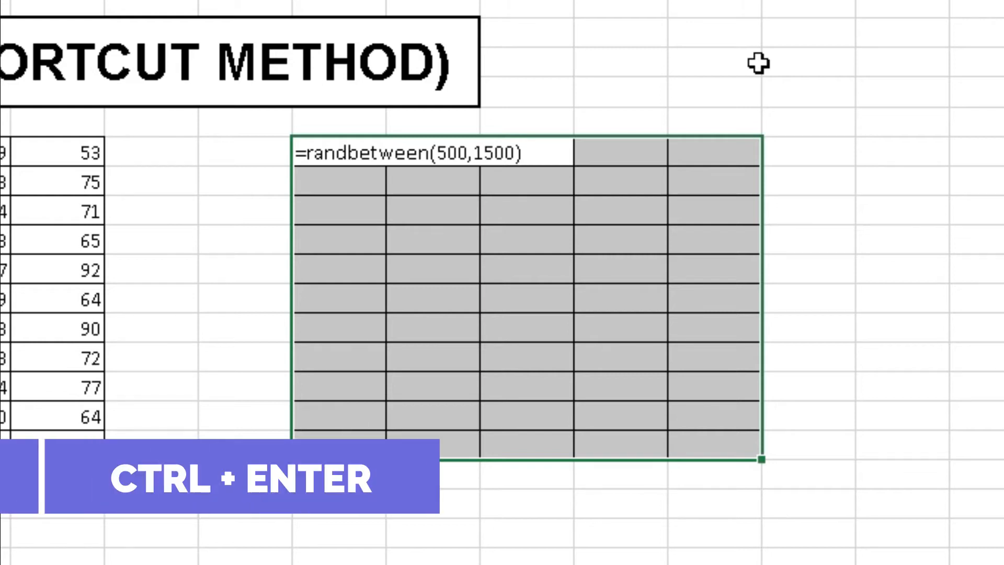
key(ctrl+Return)
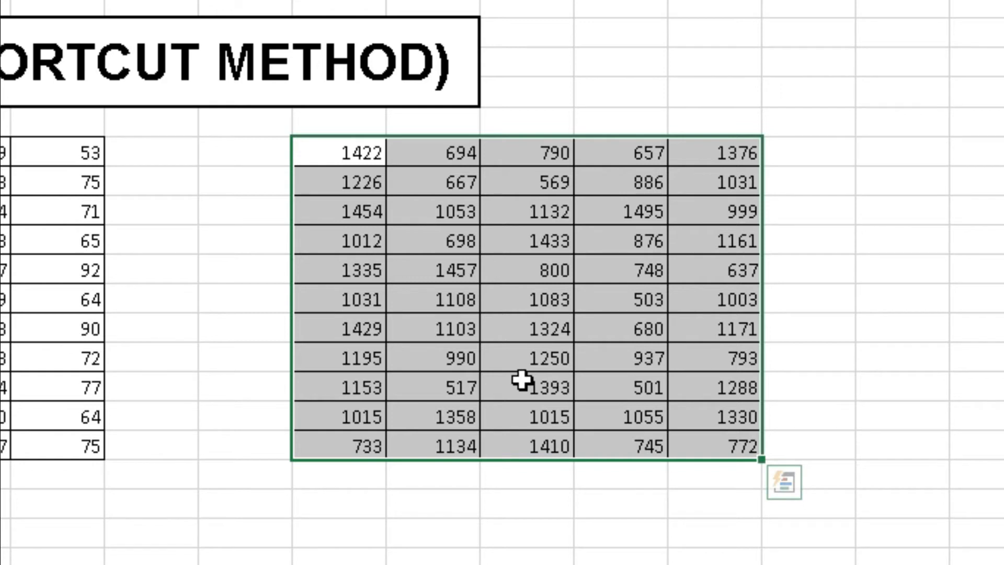
Convert the RANDBETWEEN formulas in N6:R16 to static values using Paste Special with Values on the same range.
key(ctrl+c)
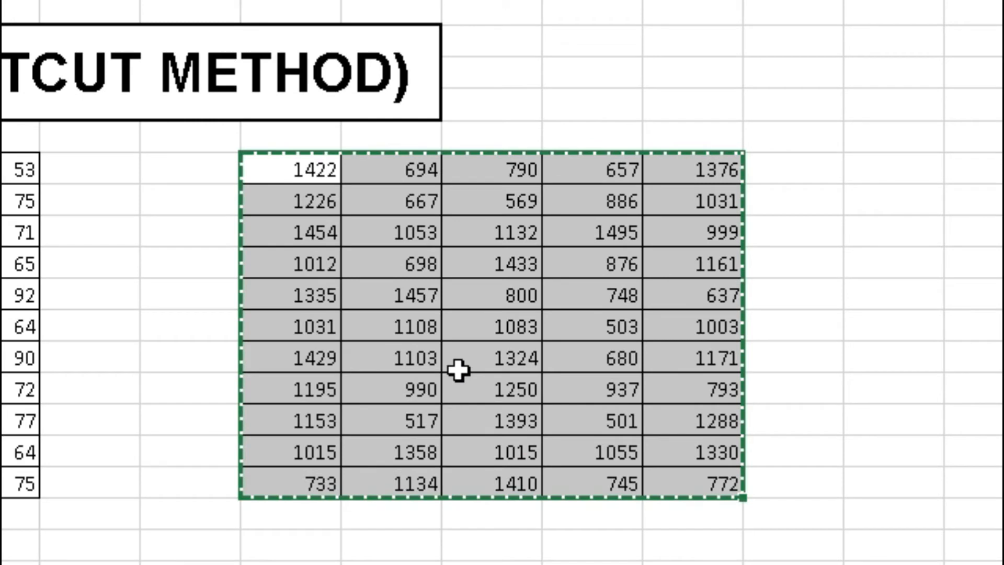
key(ctrl+alt+v)
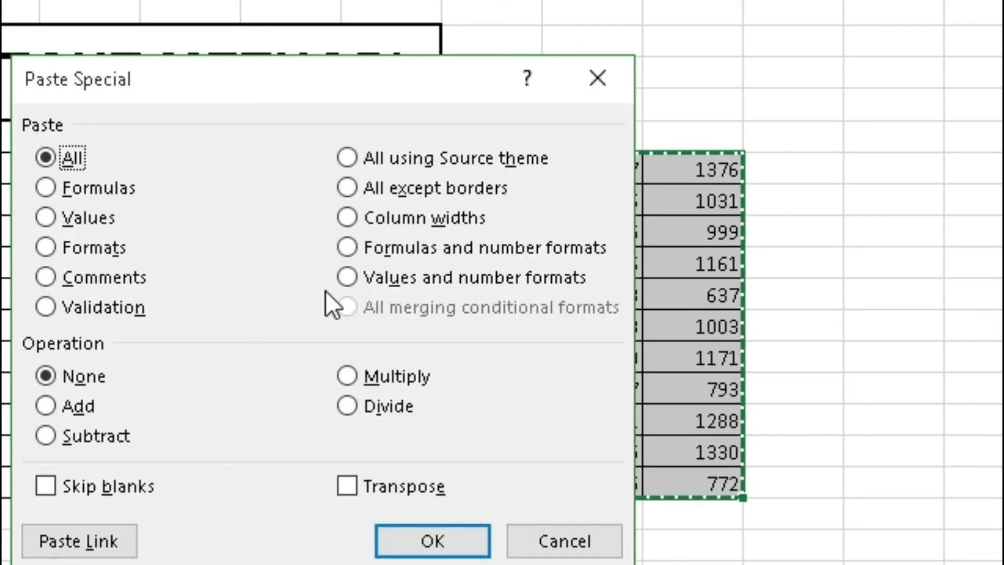
key(Down)
key(Down)
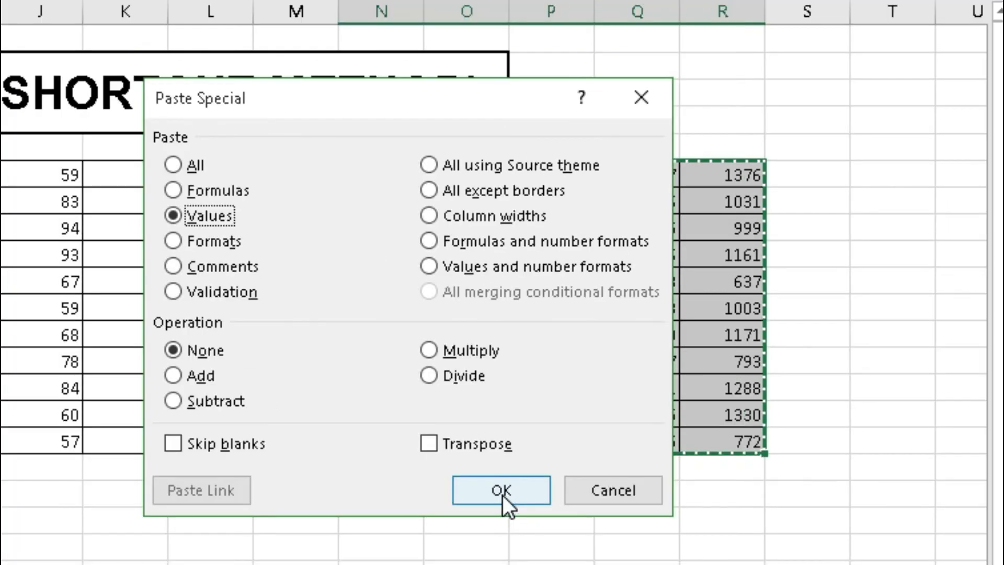
click(502, 492)
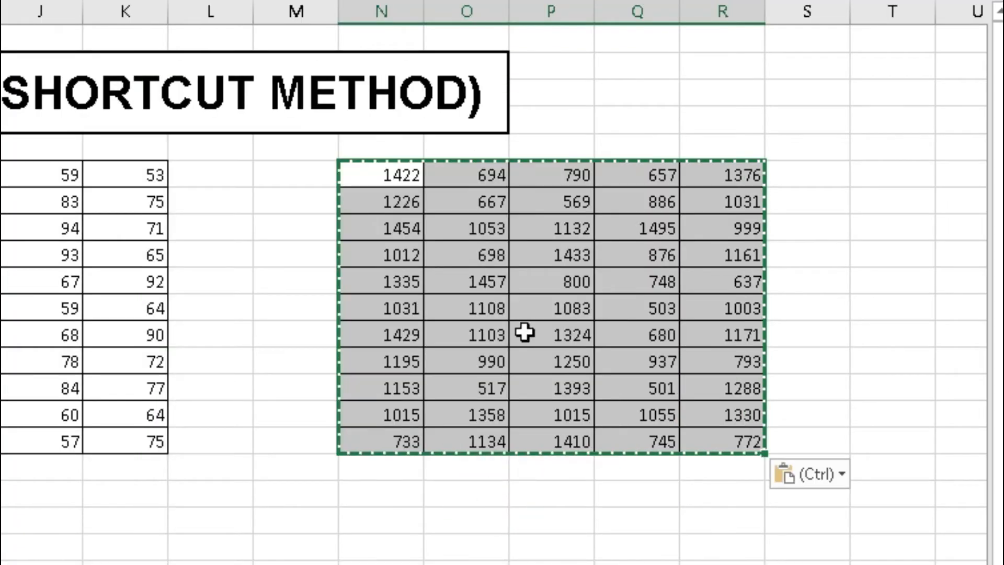
key(Escape)
key(Down)
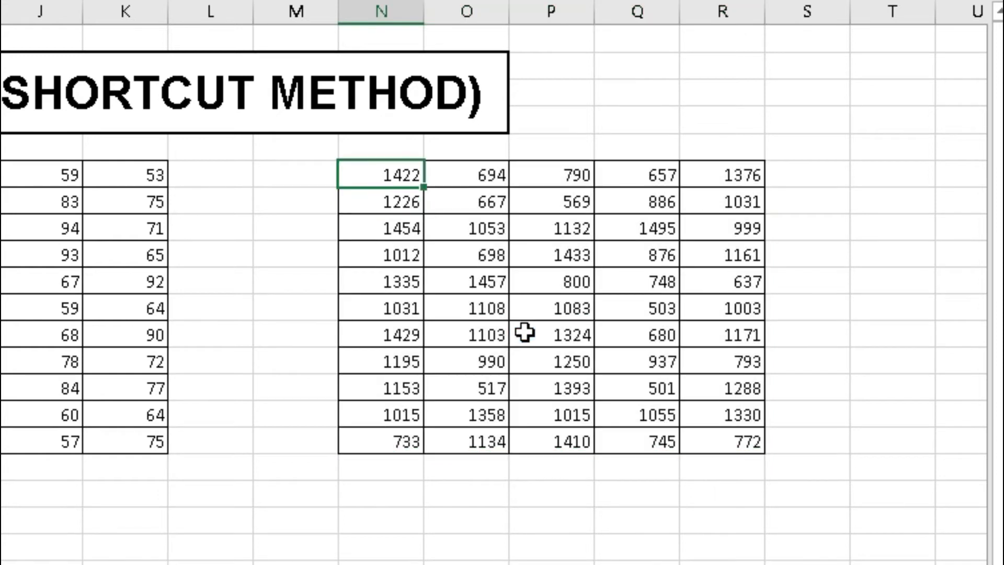
key(Down)
key(Down)
key(Right)
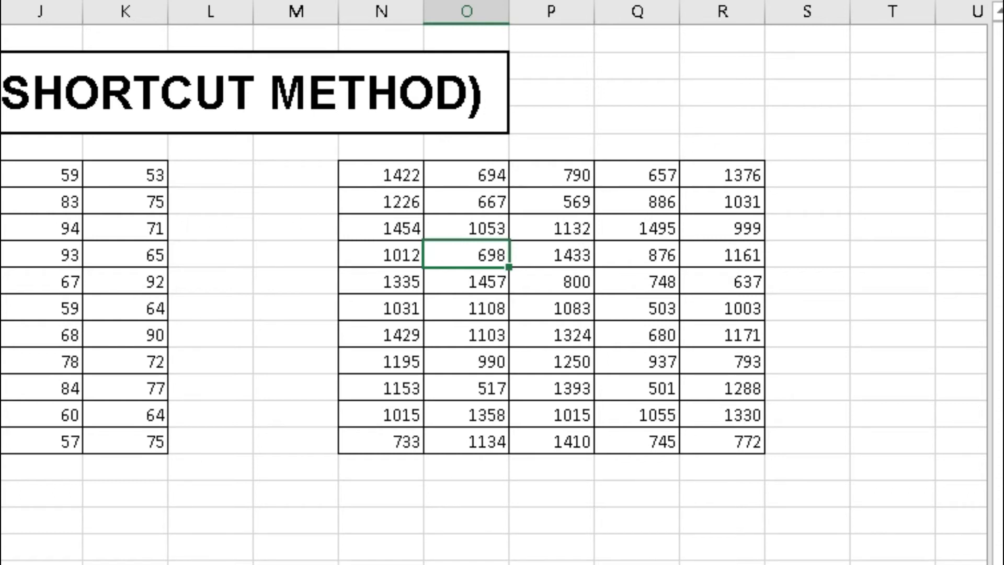
Open Sheet3 and widen column G, starting from cell G6 below the title box.
key(ctrl+Page_Down)
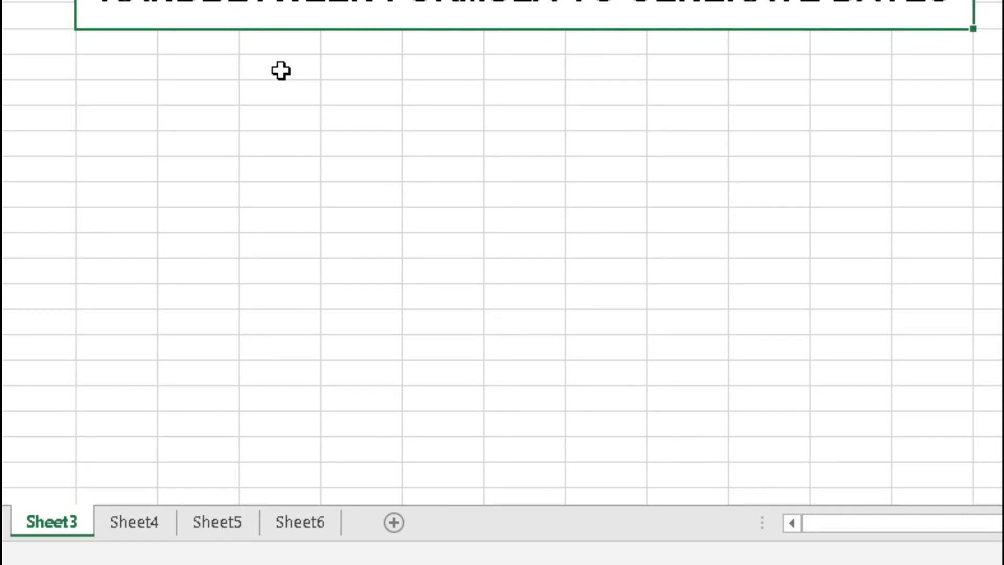
click(281, 69)
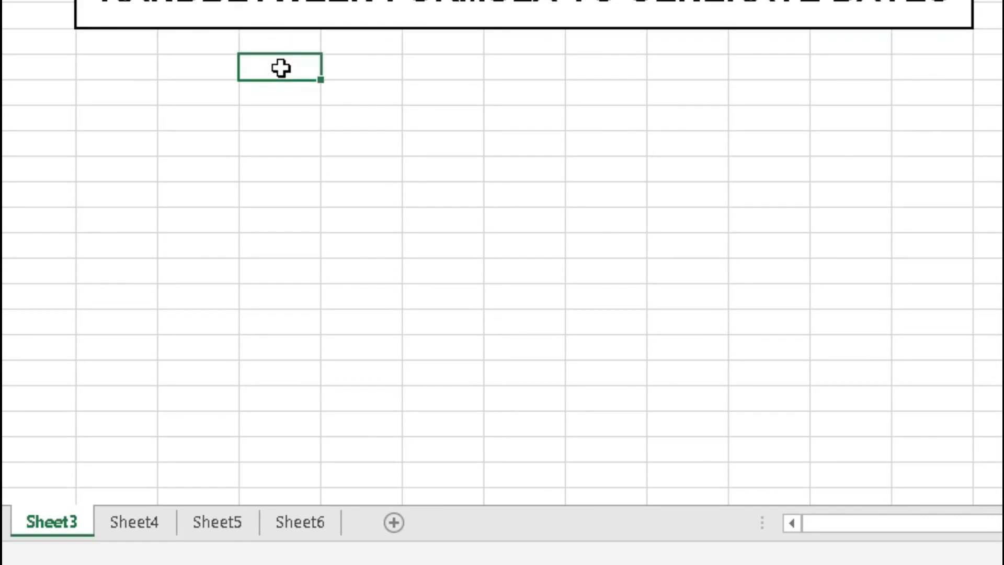
key(Right)
key(Left)
drag(320, 0, 404, 0)
Enter the sample dates 1-jan-2020, 5-jan-2020 and 1-feb-2020 down column G from G6.
text(1-jan-2020)
key(Return)
text(5-jan-20020)
key(Return)
key(Up)
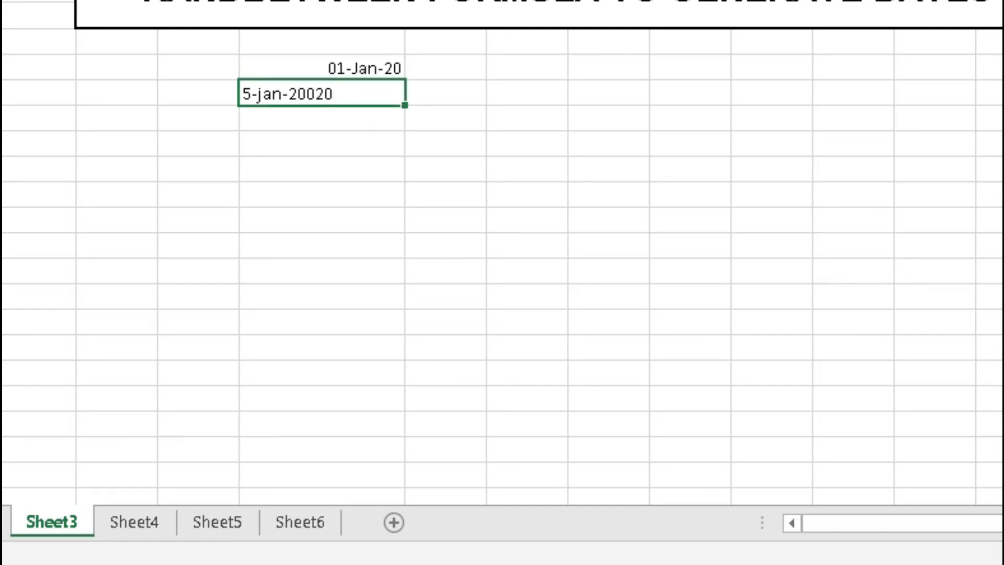
text(5-jan-2020)
key(Return)
text(1-feb)
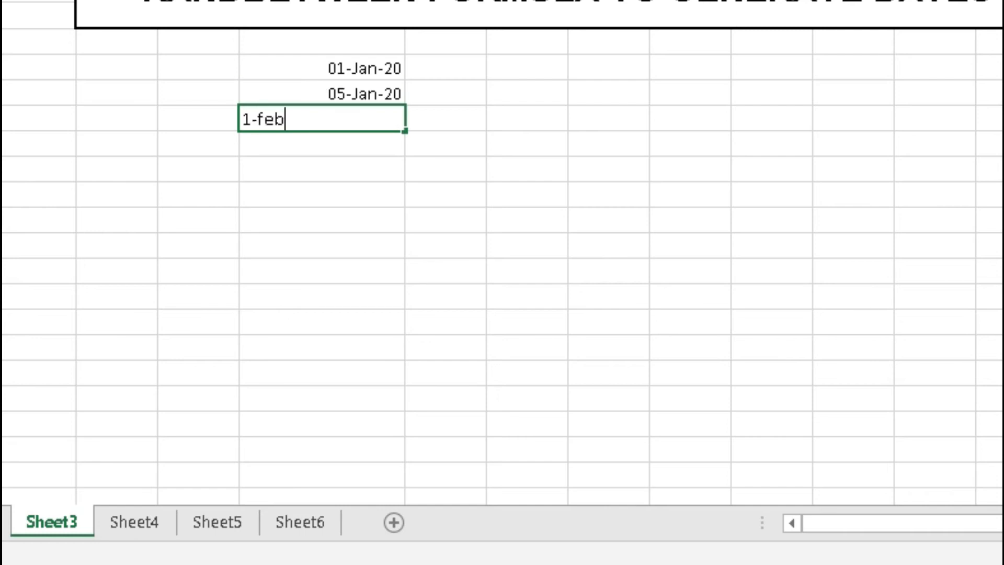
text(-2020)
key(Return)
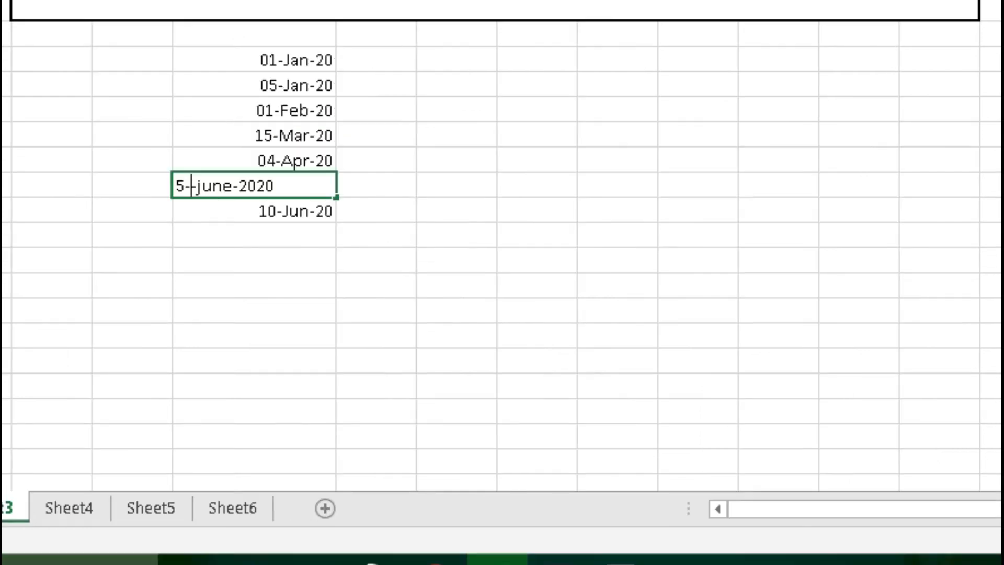
Correct the mistyped date in G11 to 5-june-2020.
key(BackSpace)
key(Return)
click(254, 185)
Review the manually entered sample dates in G6:G12 one by one.
key(Up)
key(Up)
key(Up)
key(Up)
key(Up)
key(Down)
key(Up)
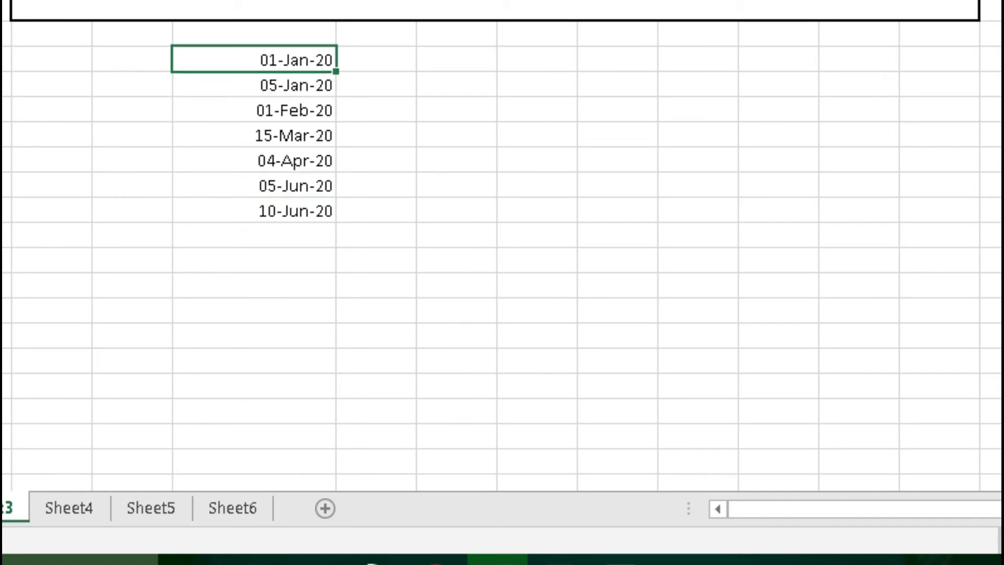
key(Down)
key(Down)
key(Down)
key(Down)
key(Down)
key(Down)
key(Down)
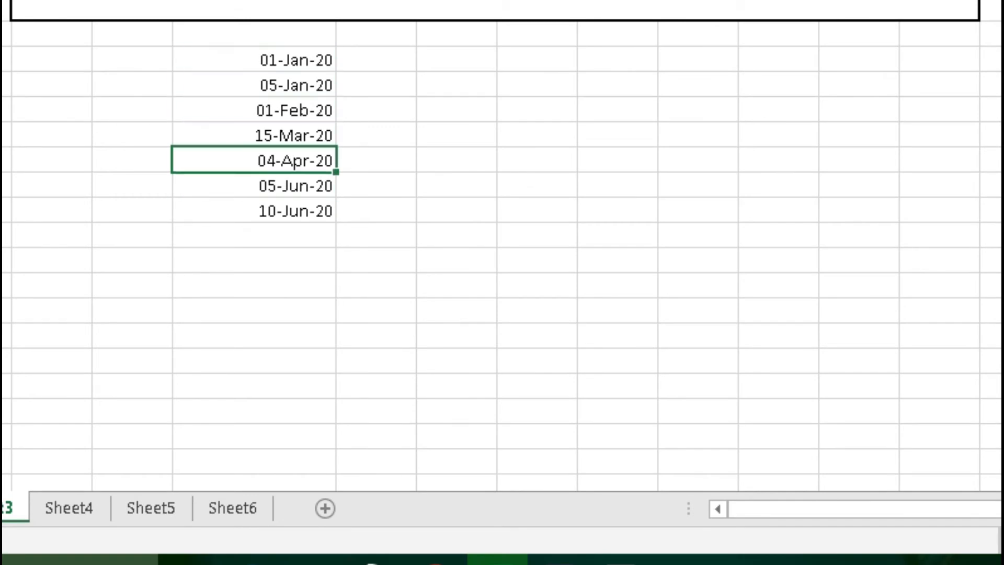
key(Up)
key(Up)
key(Up)
key(Up)
key(Up)
key(Up)
key(Up)
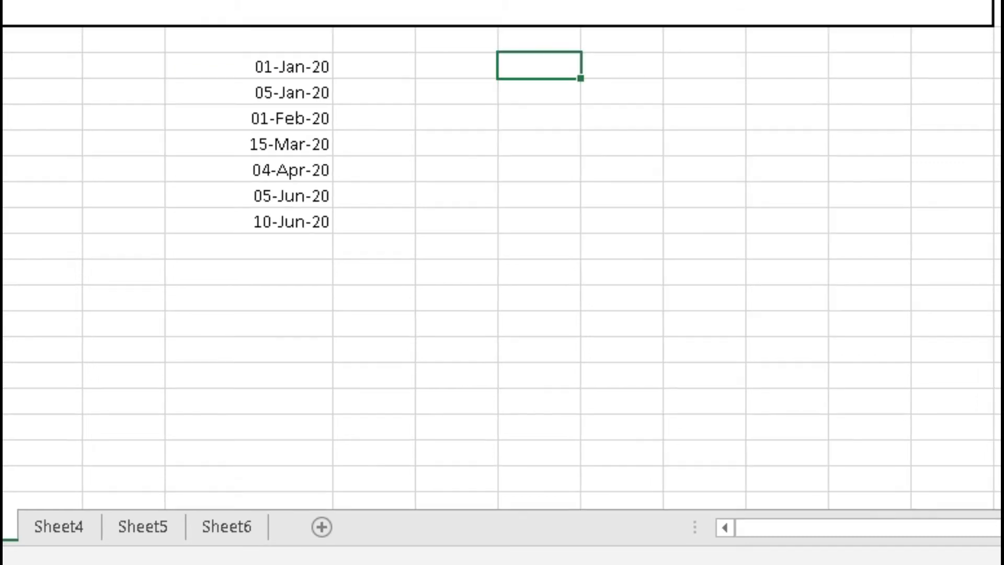
Widen column J and apply all borders to the empty range J6:M15.
drag(580, 1, 600, 2)
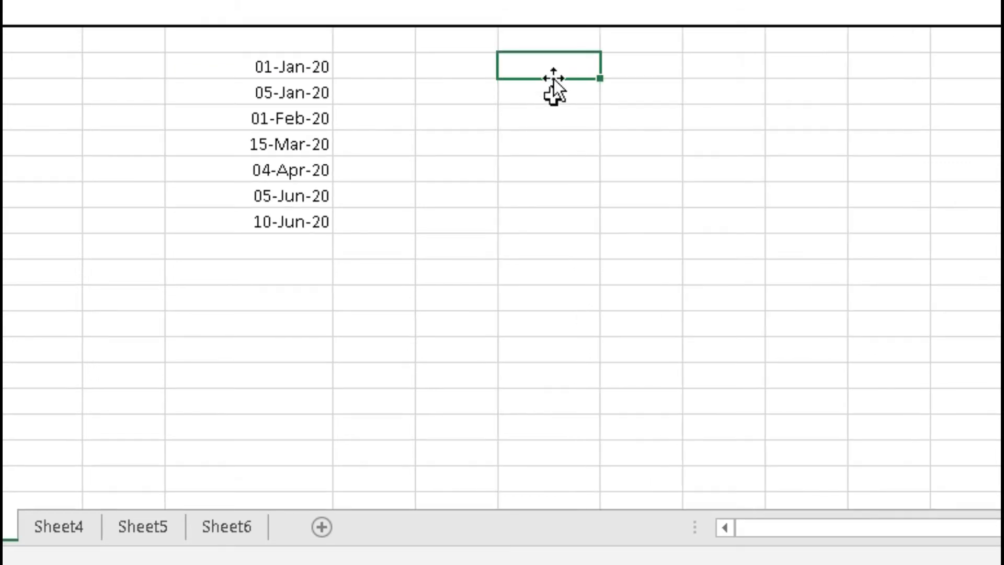
drag(599, 70, 845, 301)
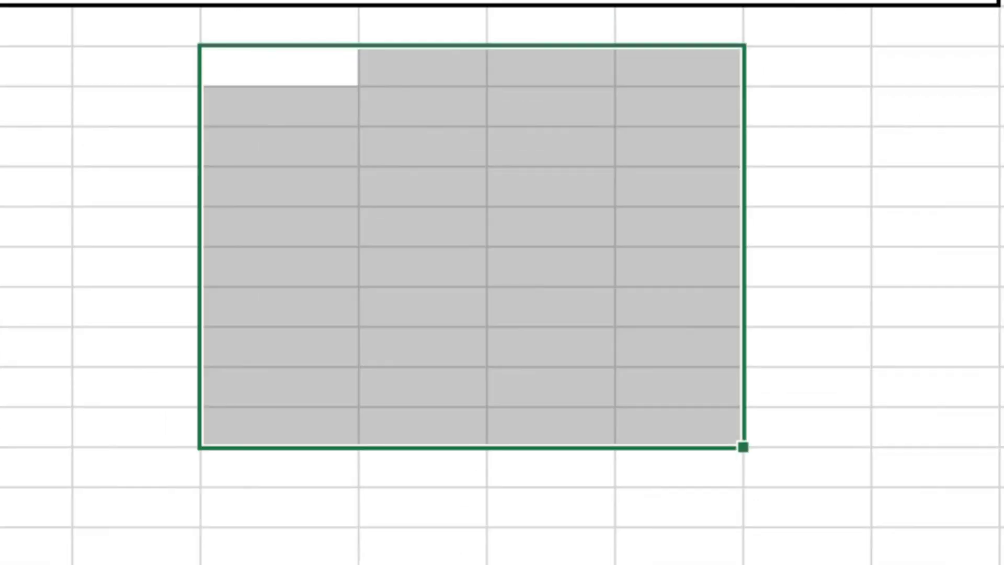
click(188, 1)
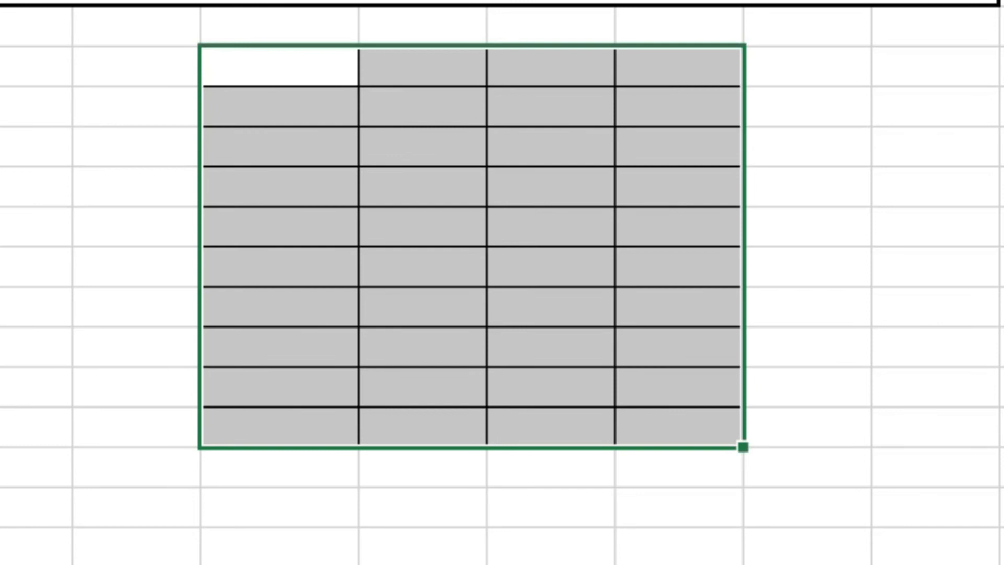
click(289, 65)
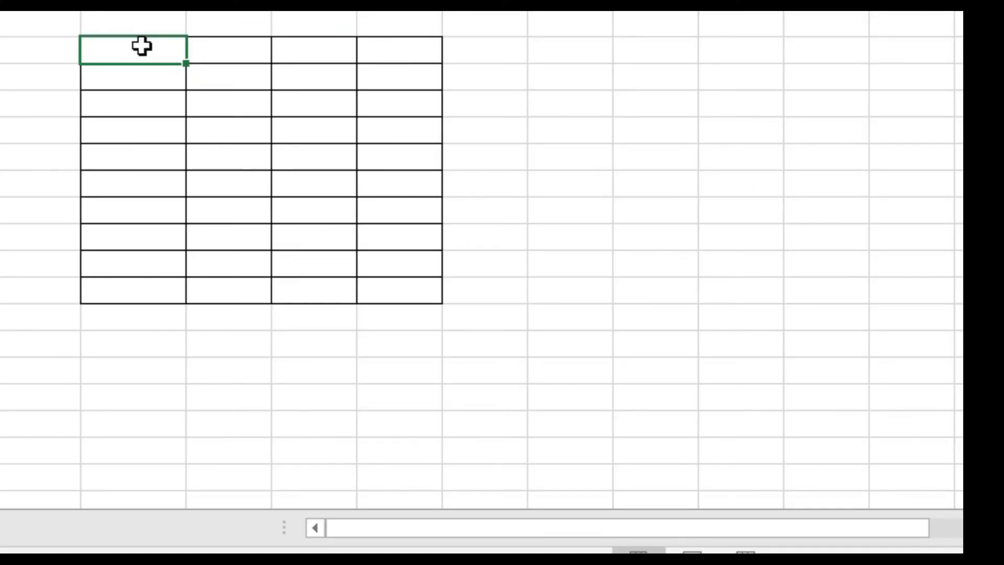
Fill J6:M15 with =randbetween("1-jan-2020","1-march-2020") in a single entry and apply the date format to the range.
drag(292, 60, 687, 402)
drag(404, 274, 405, 283)
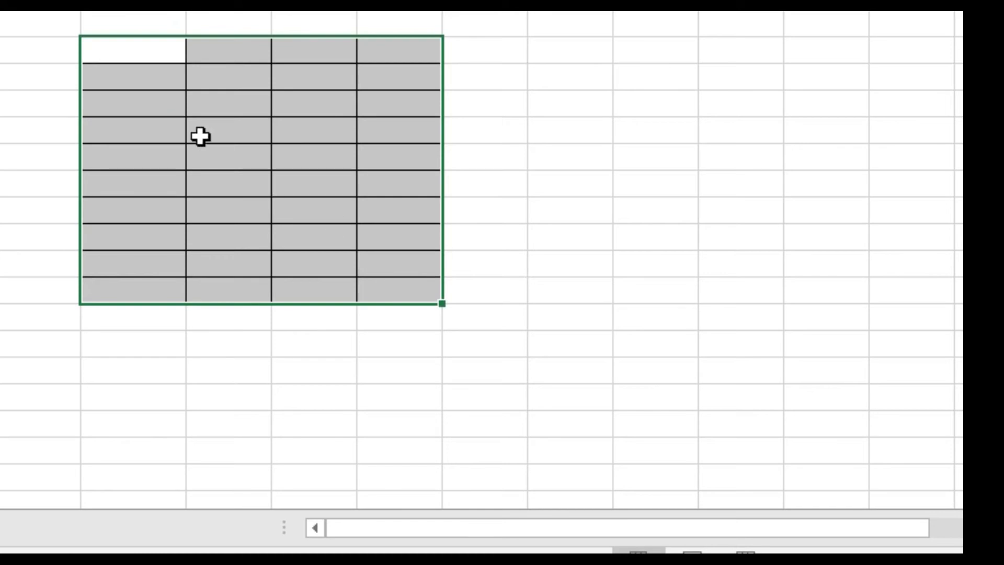
text(=rand)
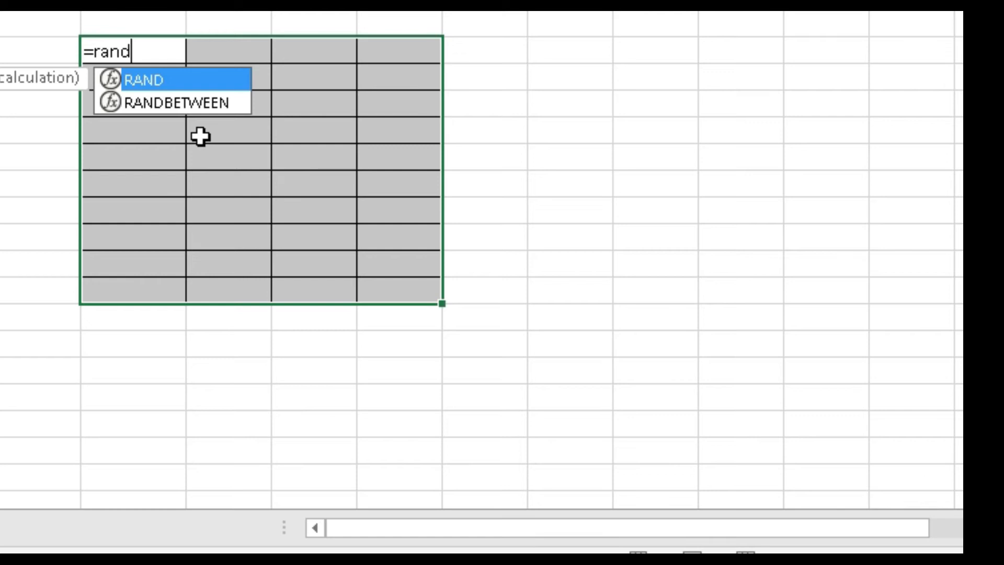
text(between)
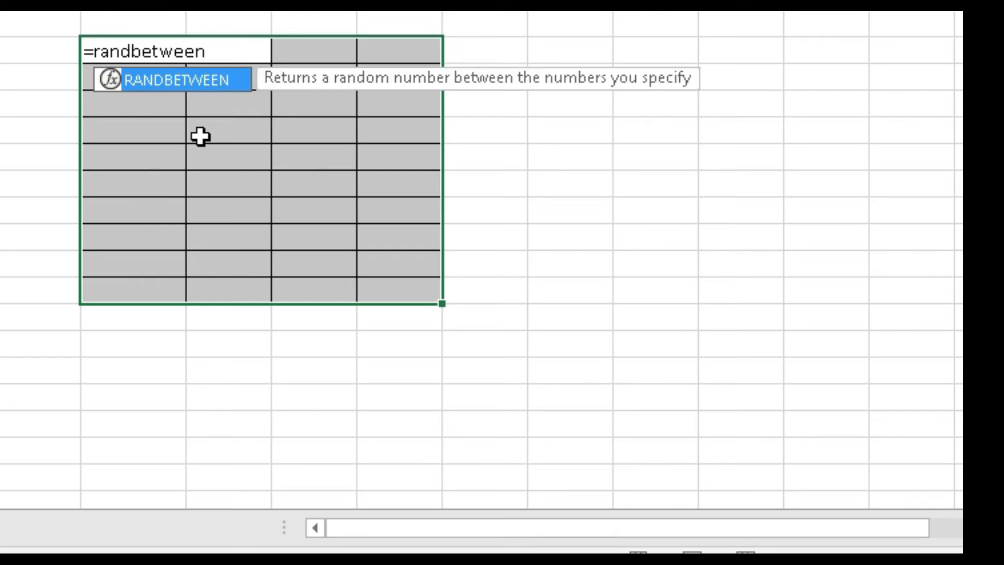
text(()
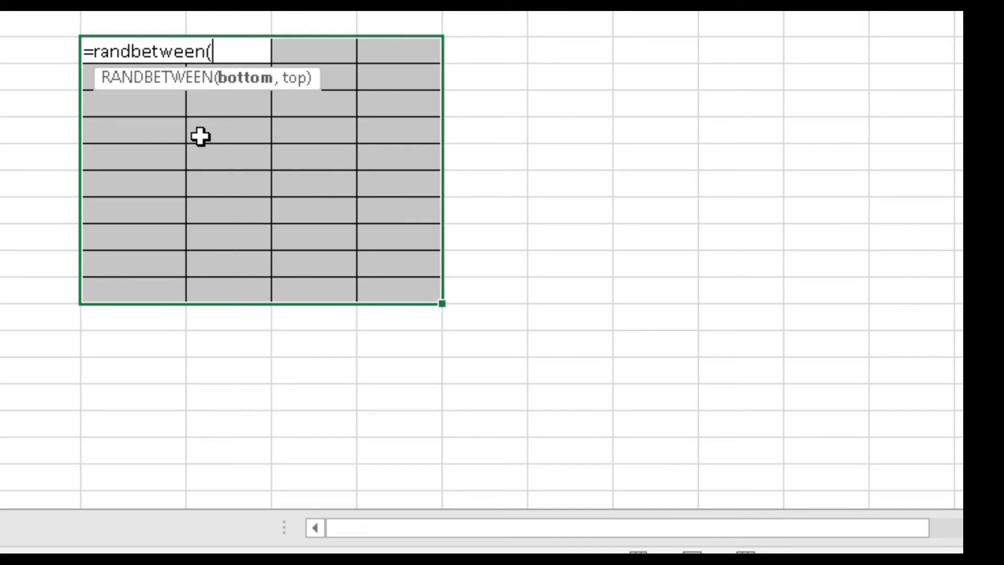
text("1-jan-020)
key(BackSpace)
key(BackSpace)
key(BackSpace)
text(2020",)
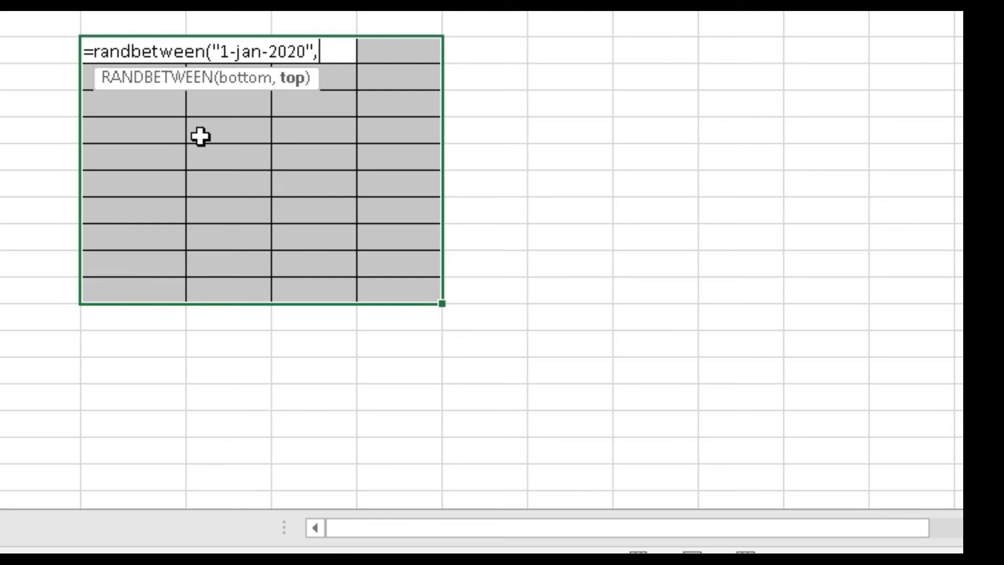
text("1-march)
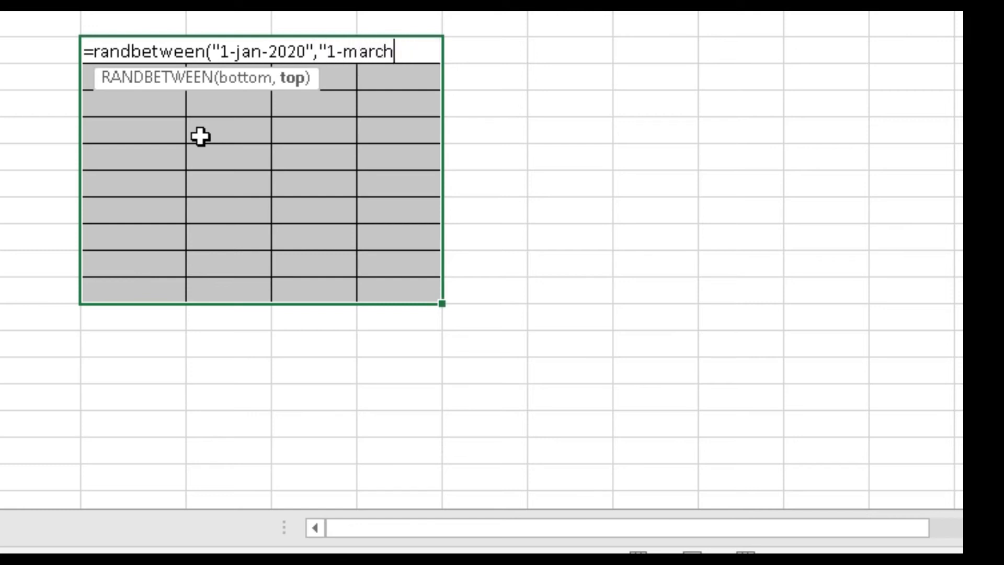
text(-2020"))
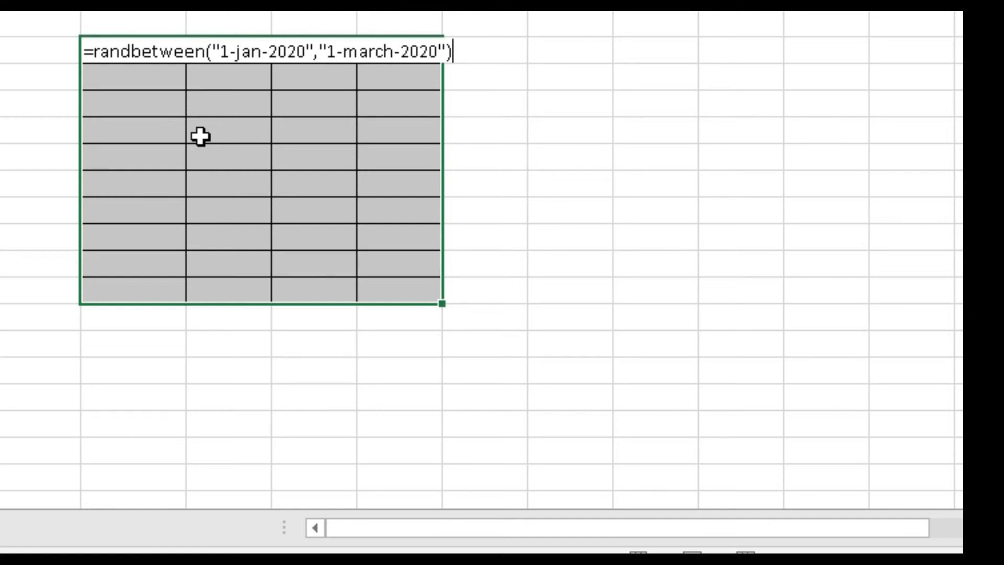
key(ctrl+Return)
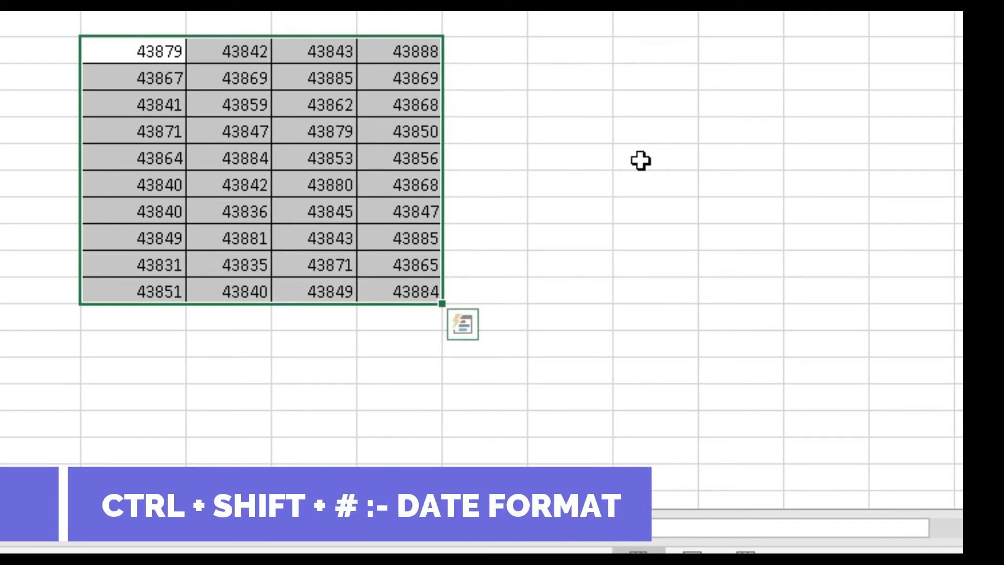
key(ctrl+shift+3)
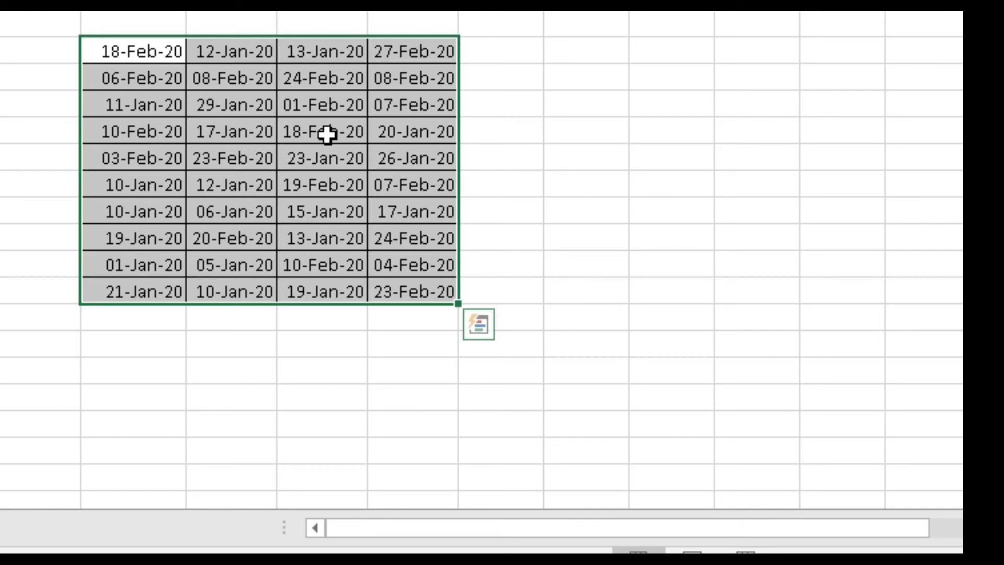
Convert the random date formulas in J6:M15 to static values with Paste Special Values on the same range.
key(ctrl+c)
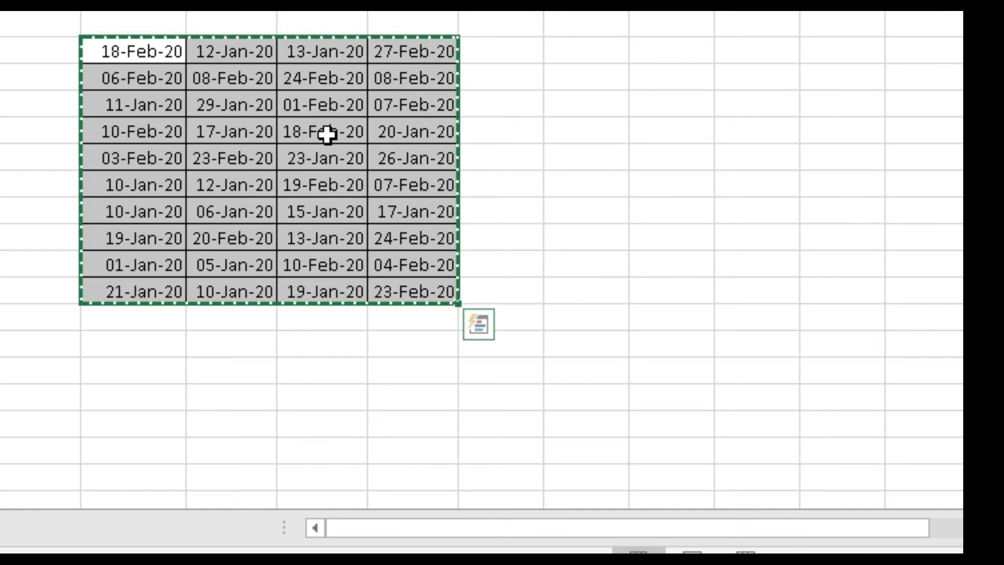
key(ctrl+alt+v)
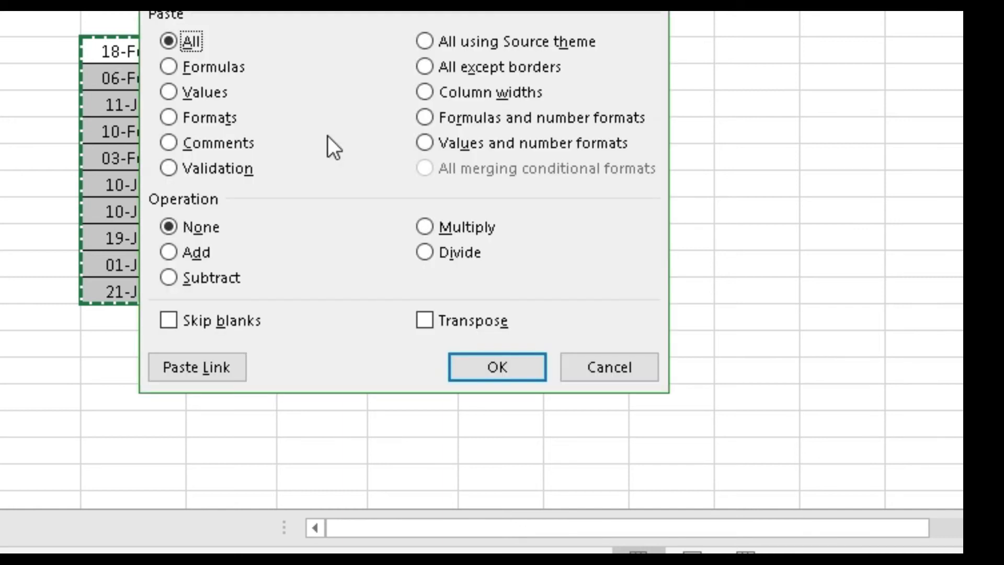
key(Down)
key(Down)
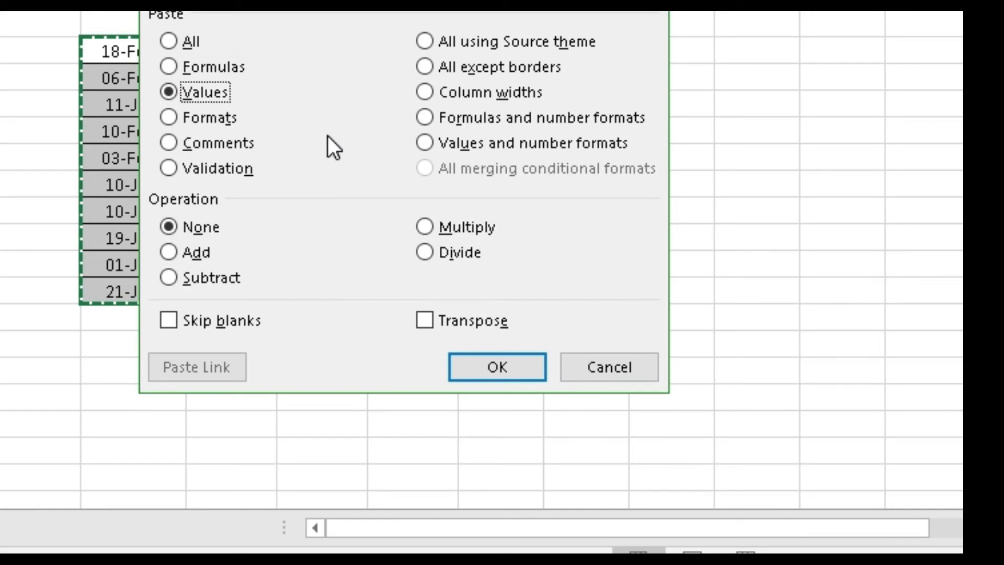
click(483, 363)
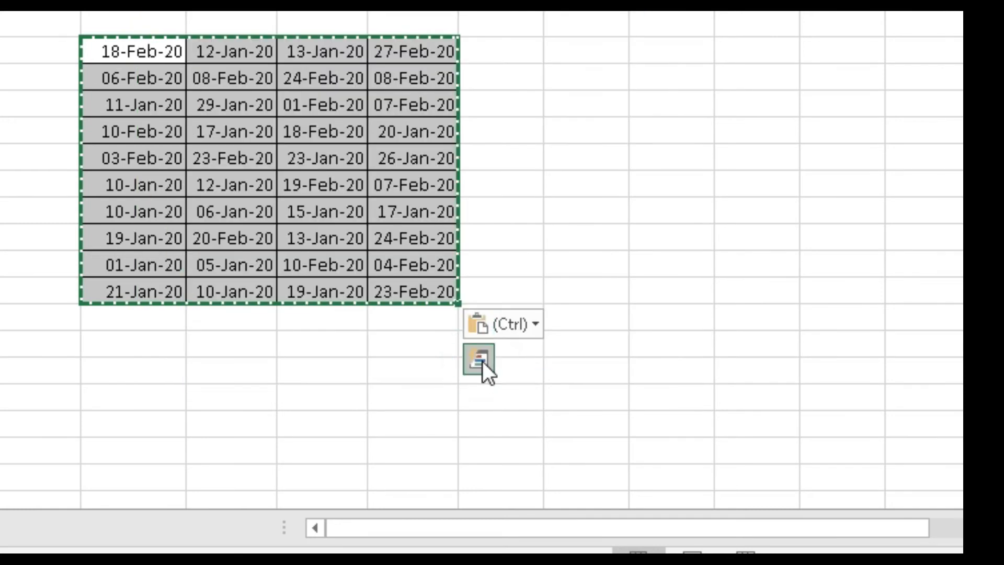
click(390, 158)
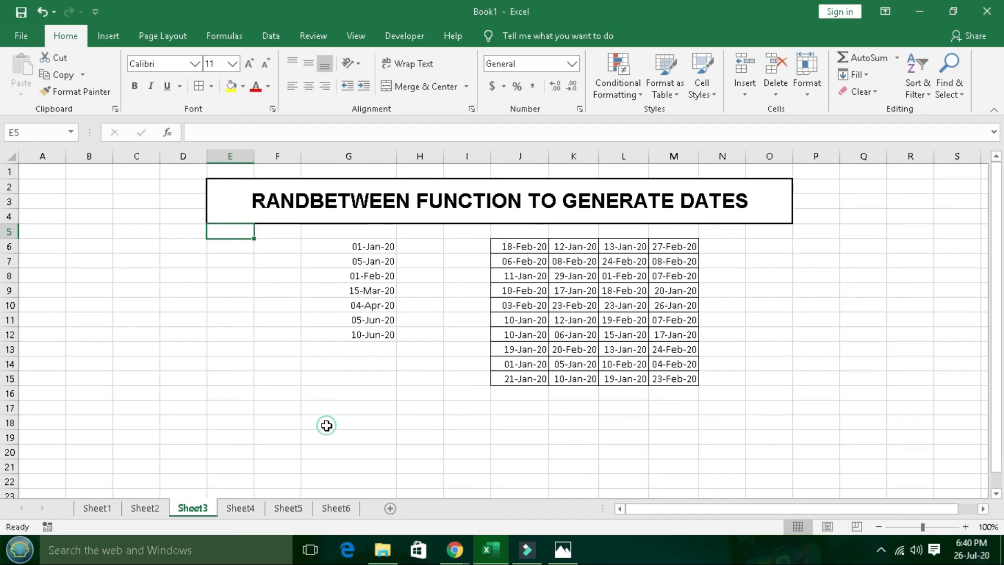
Apply all borders to the empty range I18:M27 and begin the formula =date(randbetween( in it.
click(326, 422)
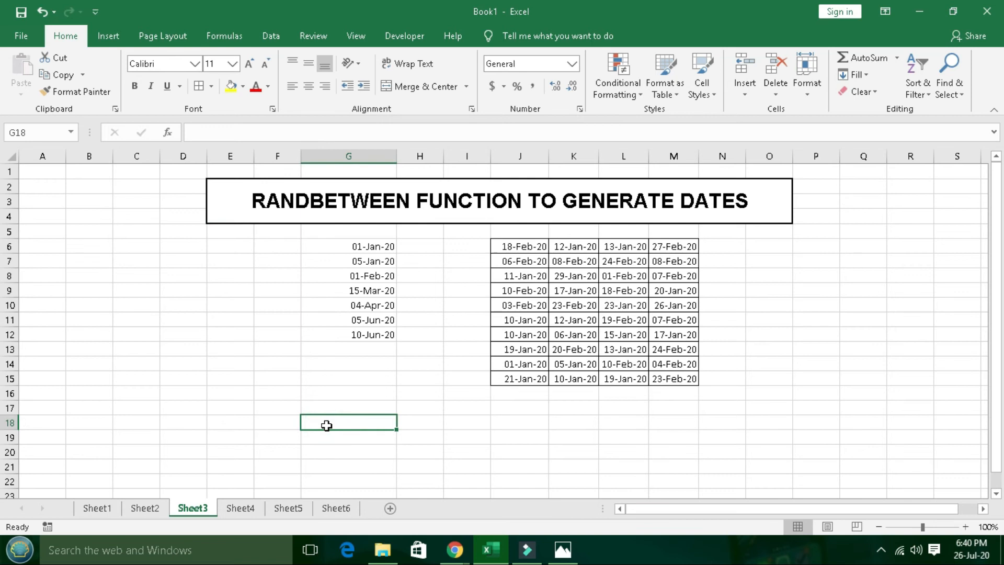
scroll(327, 425, down, 4)
click(458, 228)
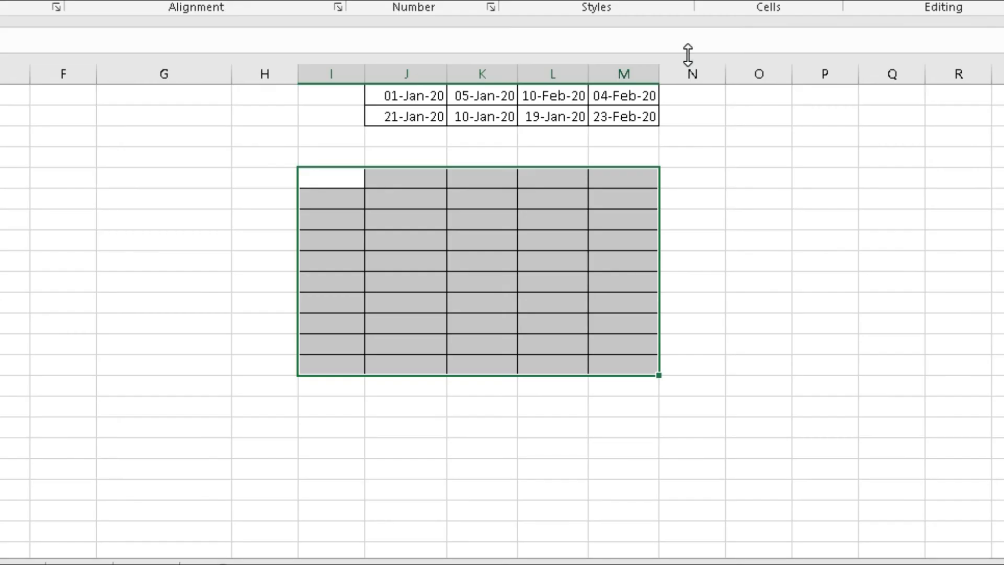
text(=date)
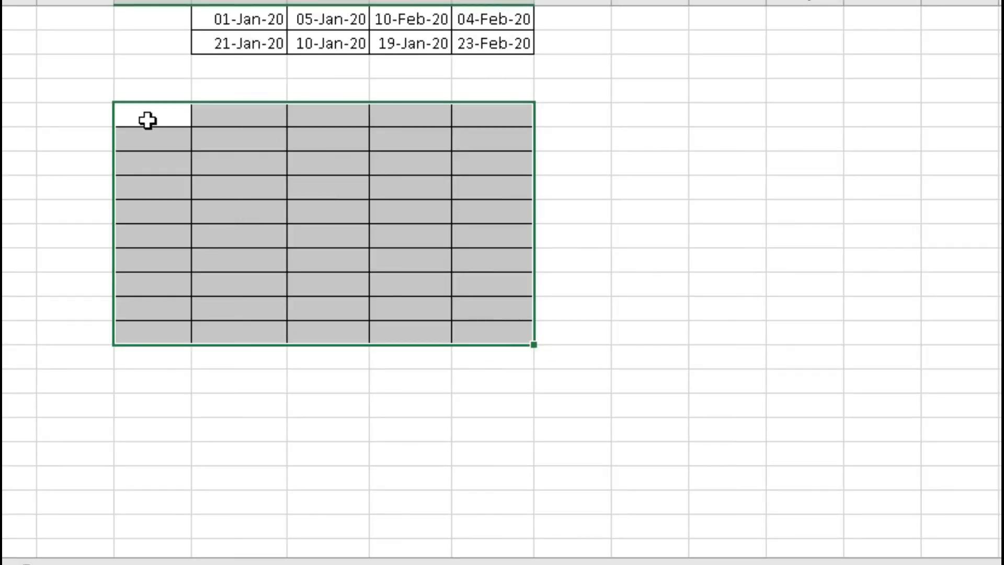
text(=date()
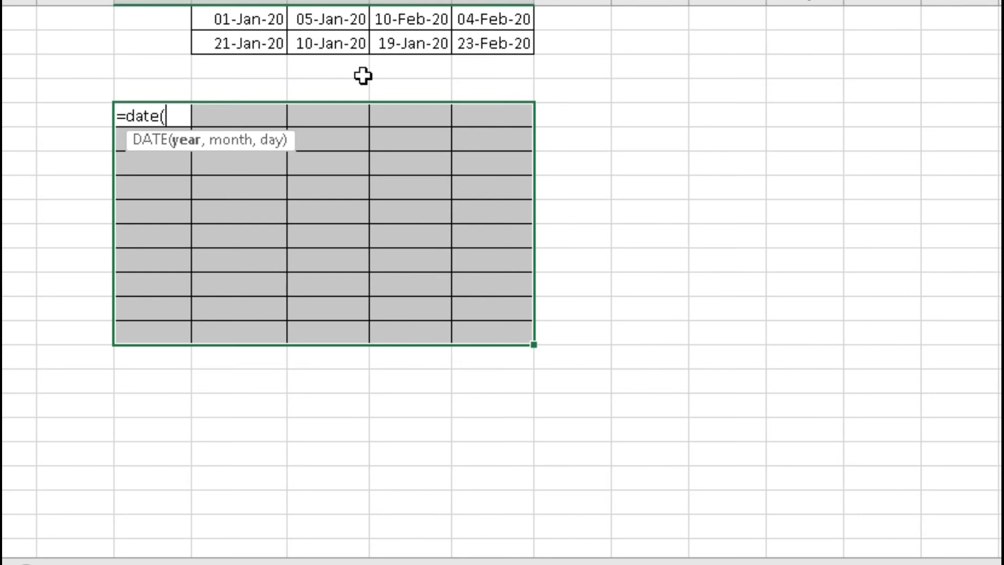
text(rand)
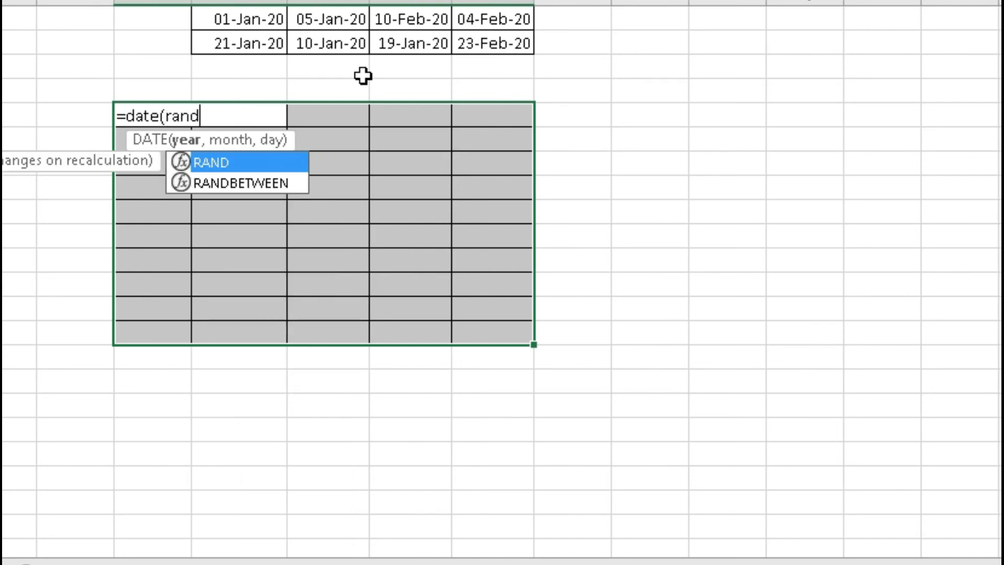
text(bet)
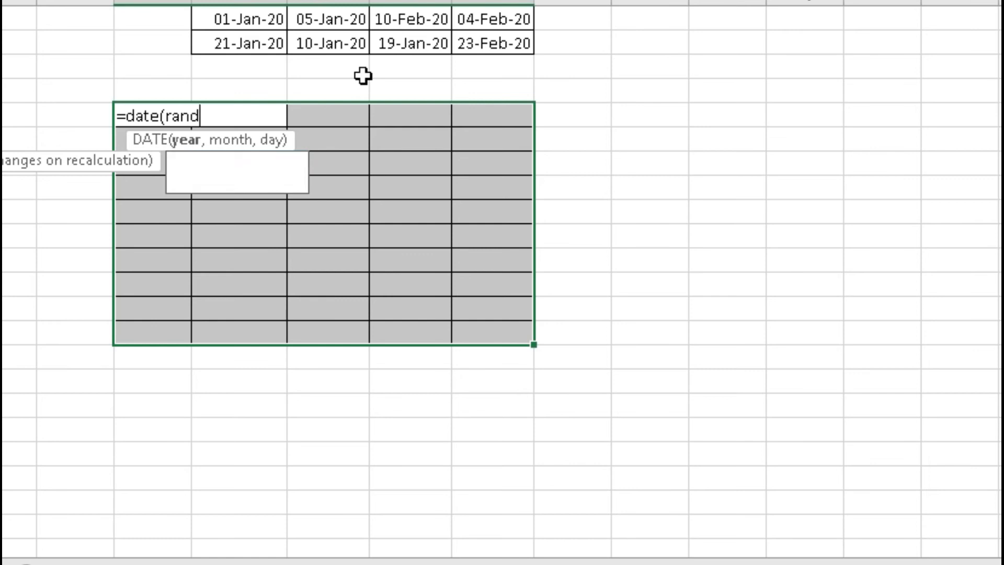
text(ween)
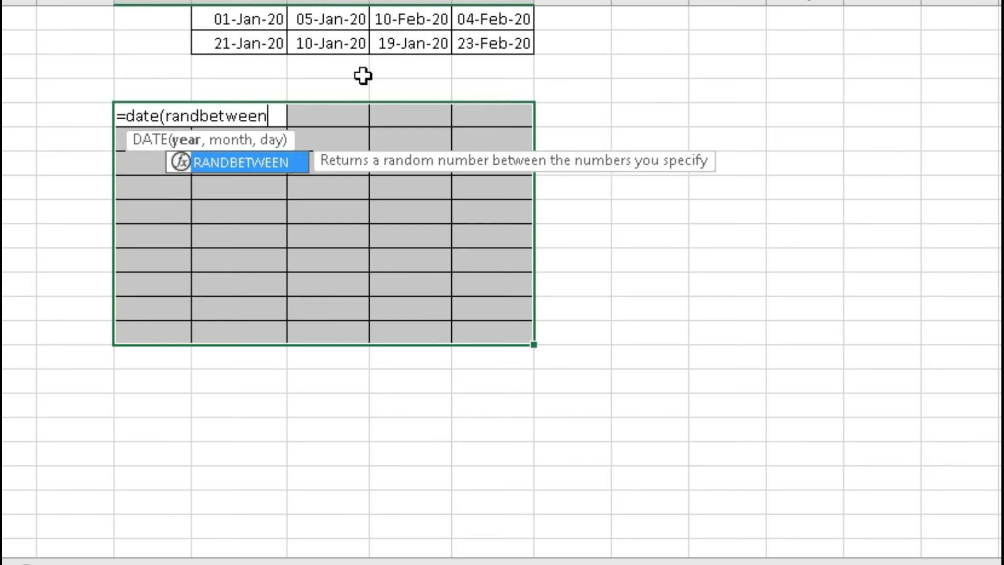
text(()
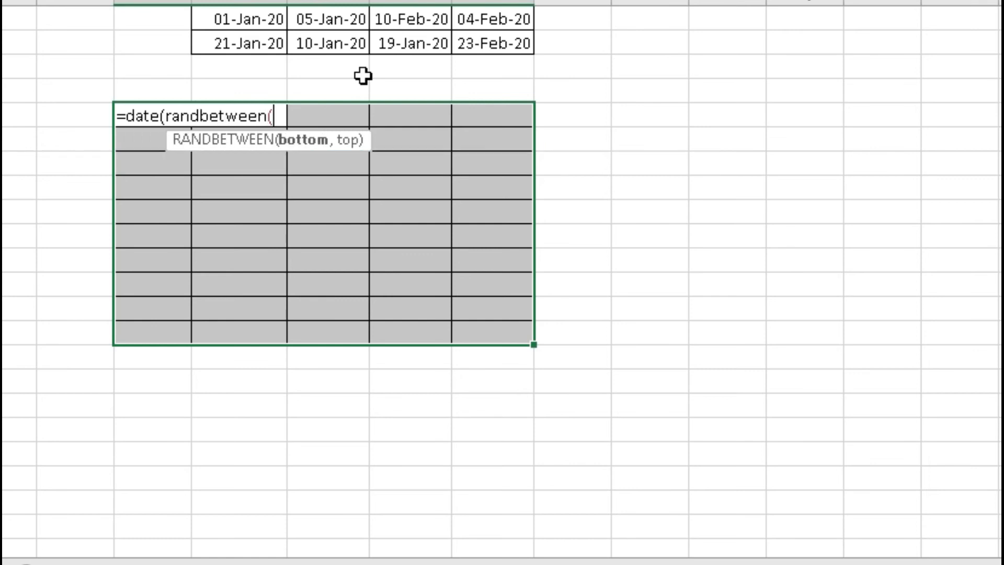
text("2020",)
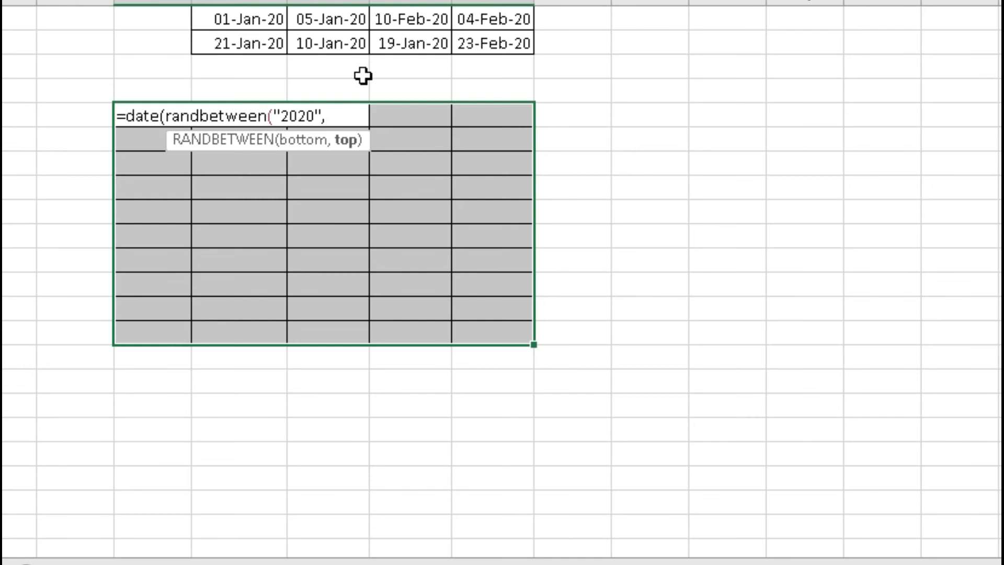
text(2021)
key(BackSpace)
key(BackSpace)
key(BackSpace)
key(BackSpace)
key(BackSpace)
key(BackSpace)
key(BackSpace)
key(BackSpace)
key(BackSpace)
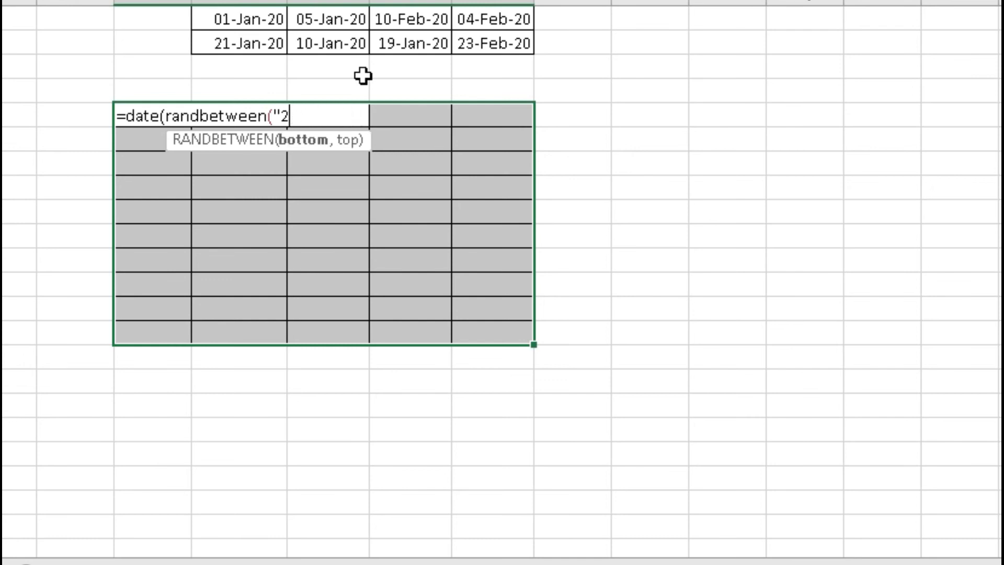
key(BackSpace)
Enter 2020,2021 as the year bounds and add randbetween(1,12) as the month argument of the DATE formula.
text(2020,2021)
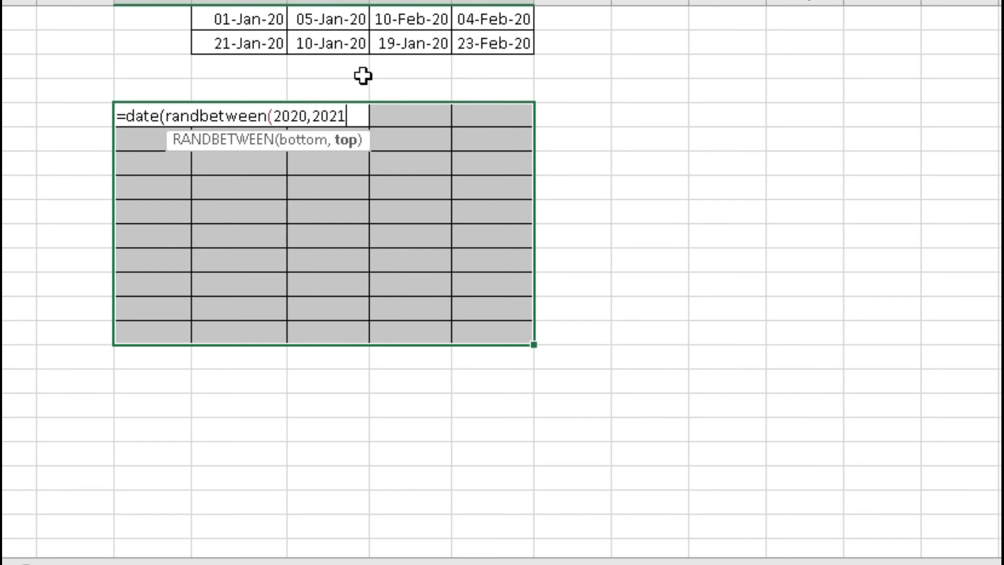
text(),)
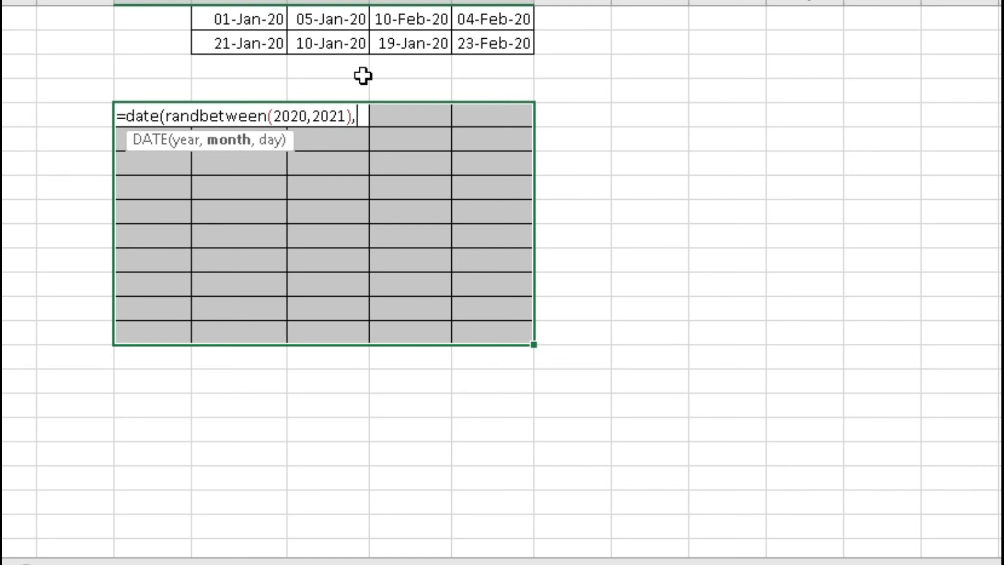
text(ran)
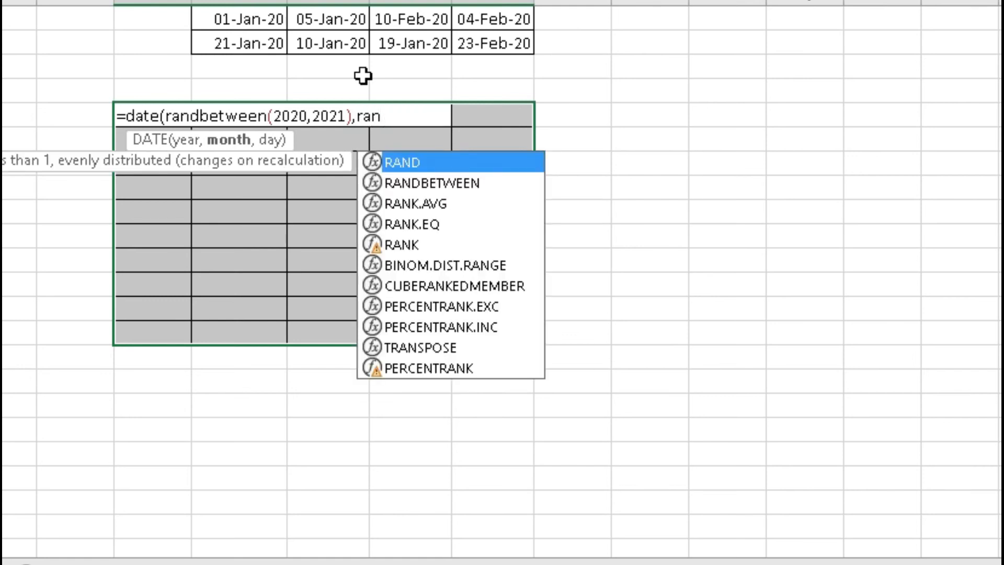
text(dbe)
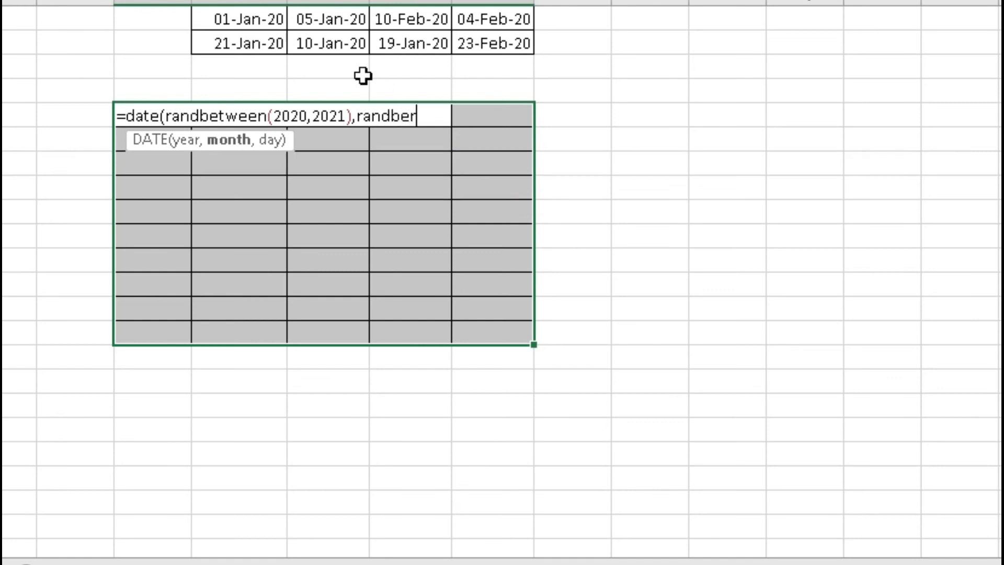
text(tween)
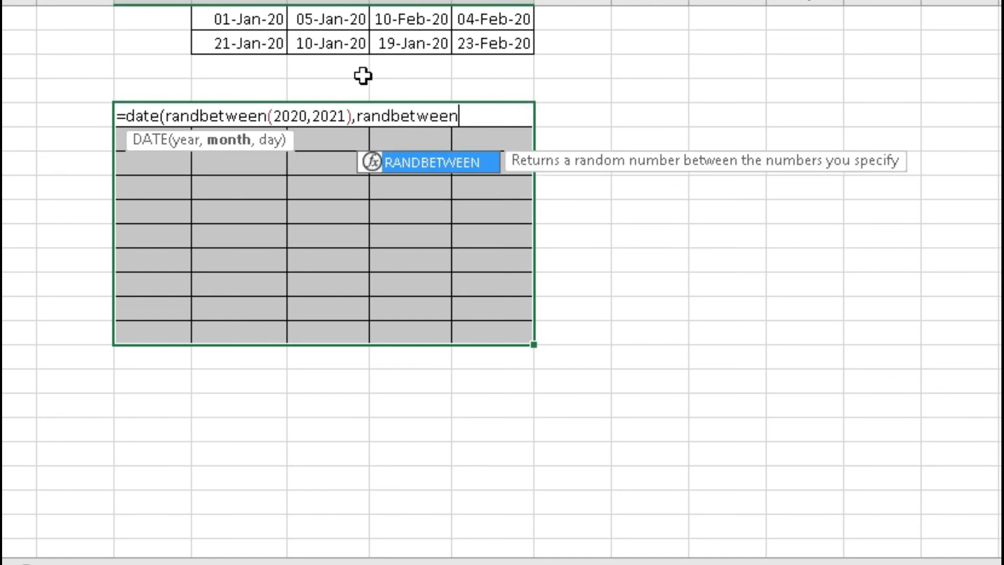
text(()
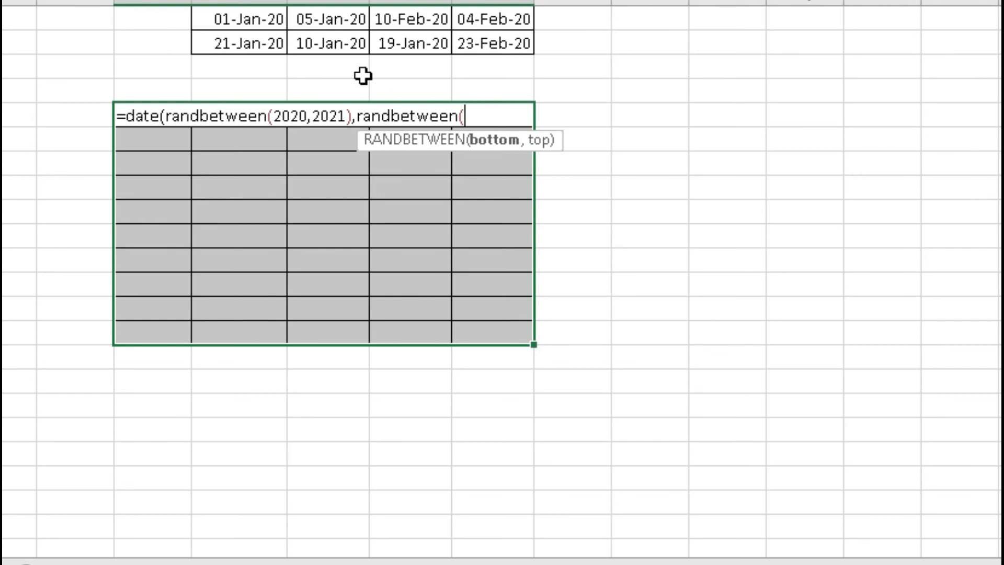
text(1,12))
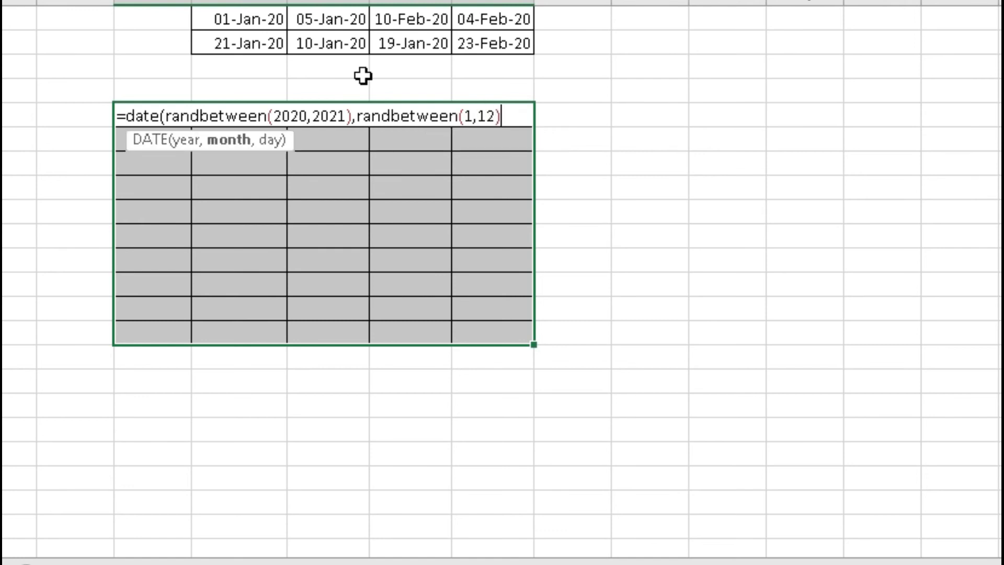
text(,)
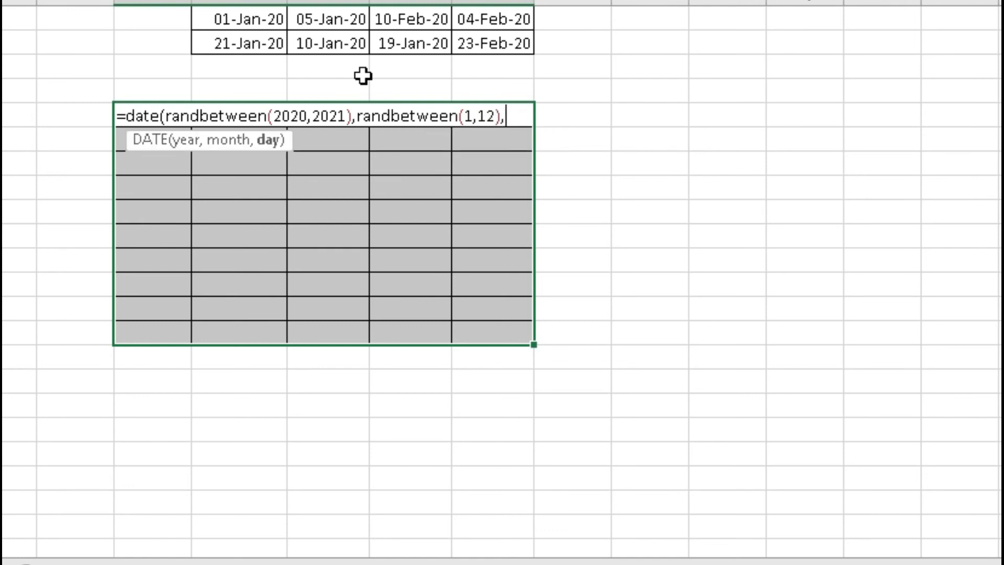
Add randbetween(1,15) as the day argument and close the DATE formula.
text(ran)
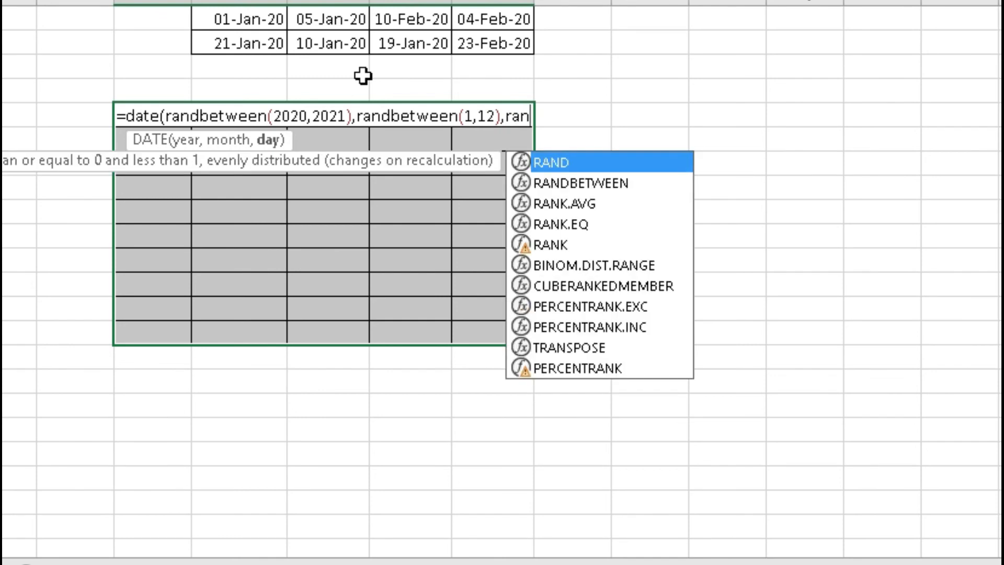
text(dbw)
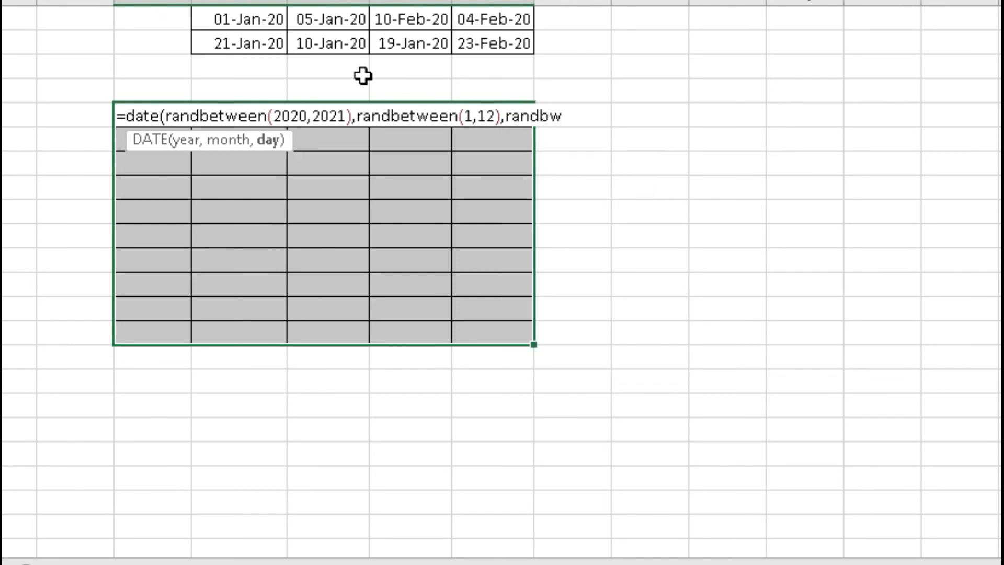
key(BackSpace)
text(etwee)
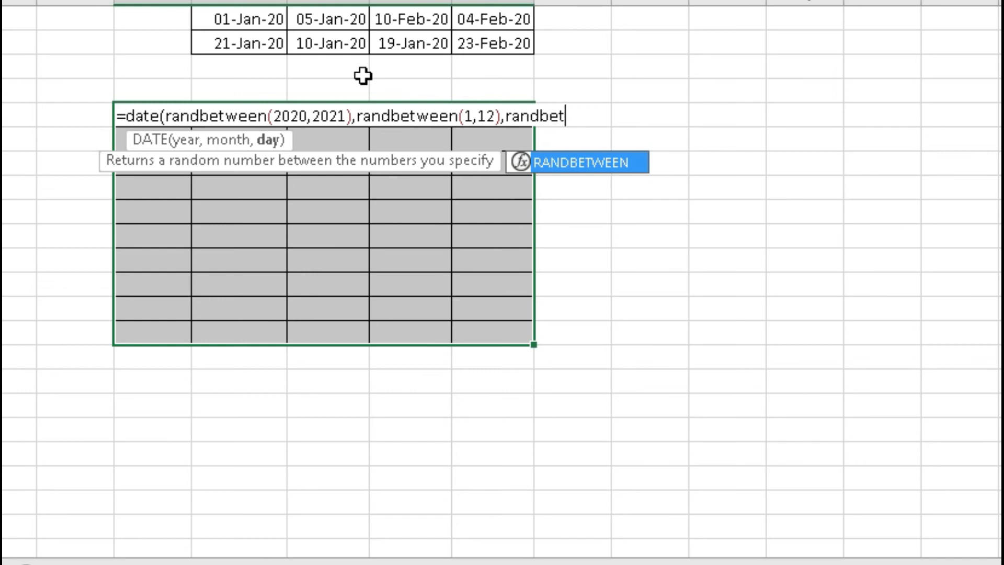
text(n()
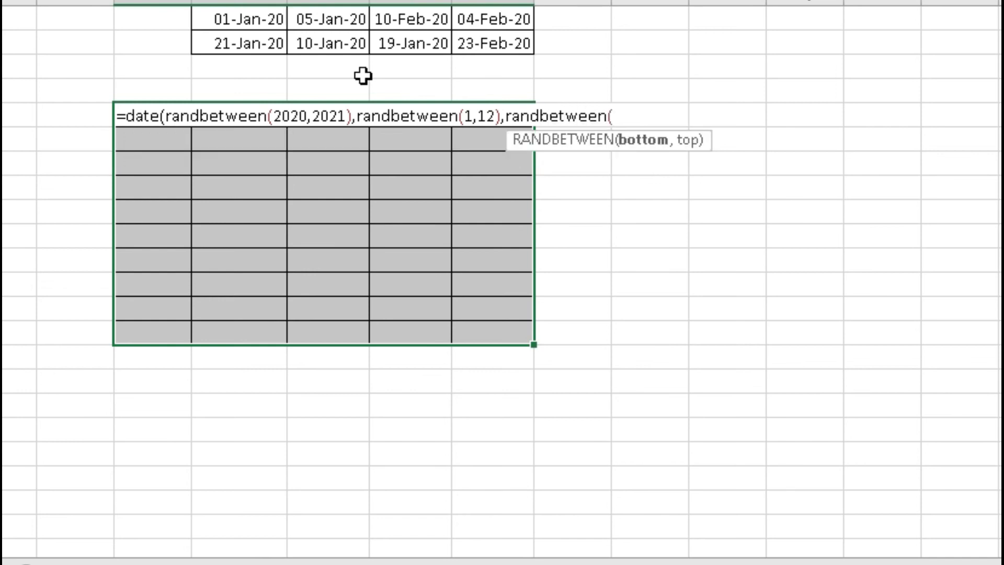
text(1,)
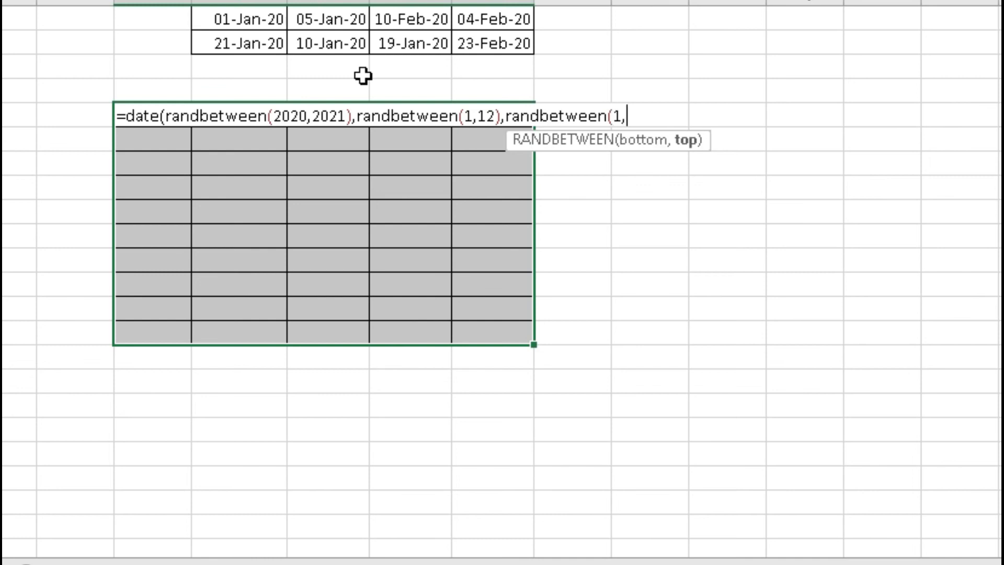
text(15)))
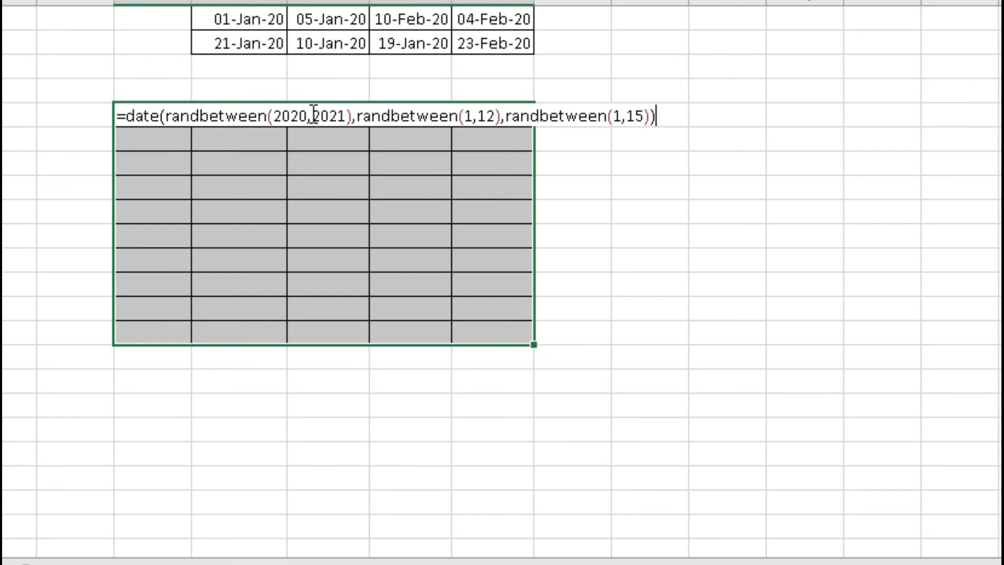
Change the upper year bound in the DATE formula's first RANDBETWEEN to 2022.
click(345, 114)
key(BackSpace)
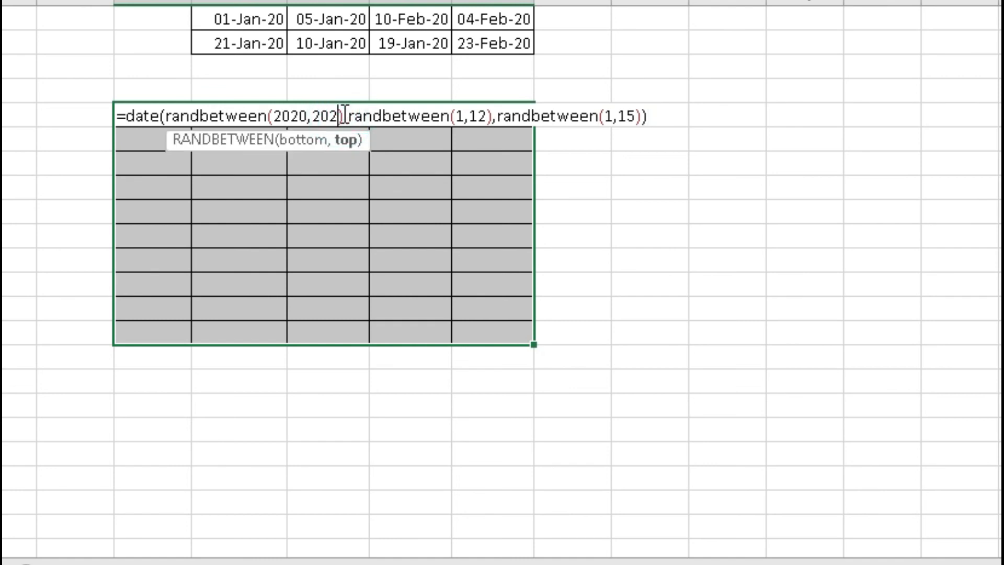
text(2)
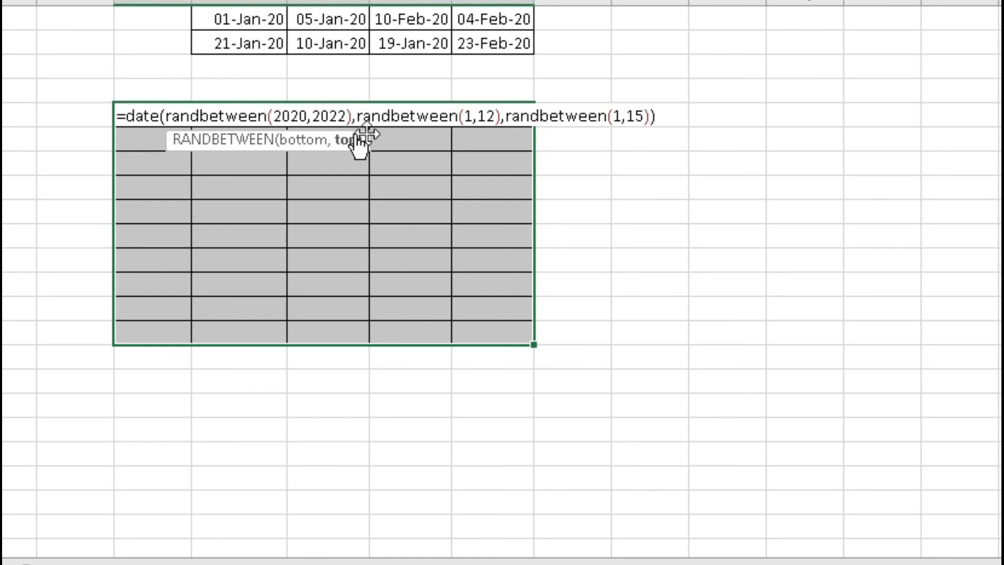
Fill I18:M27 with the completed DATE formula in a single entry and apply the date format to the range.
click(439, 118)
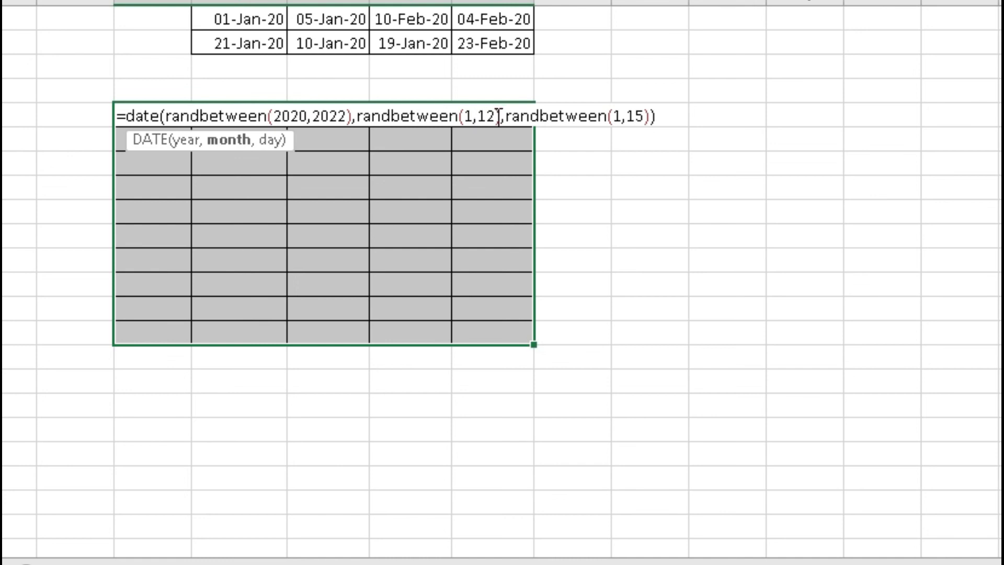
click(549, 116)
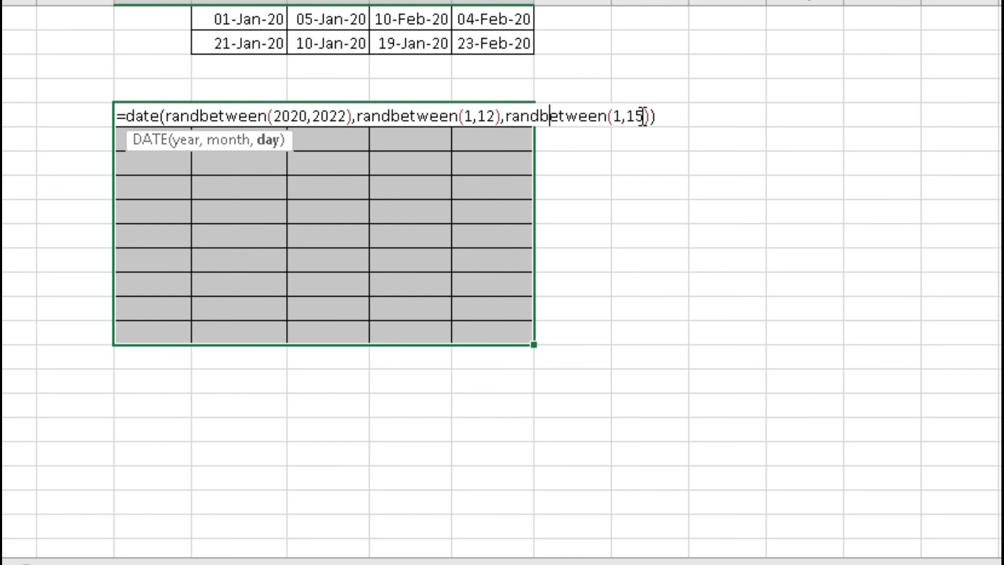
click(662, 116)
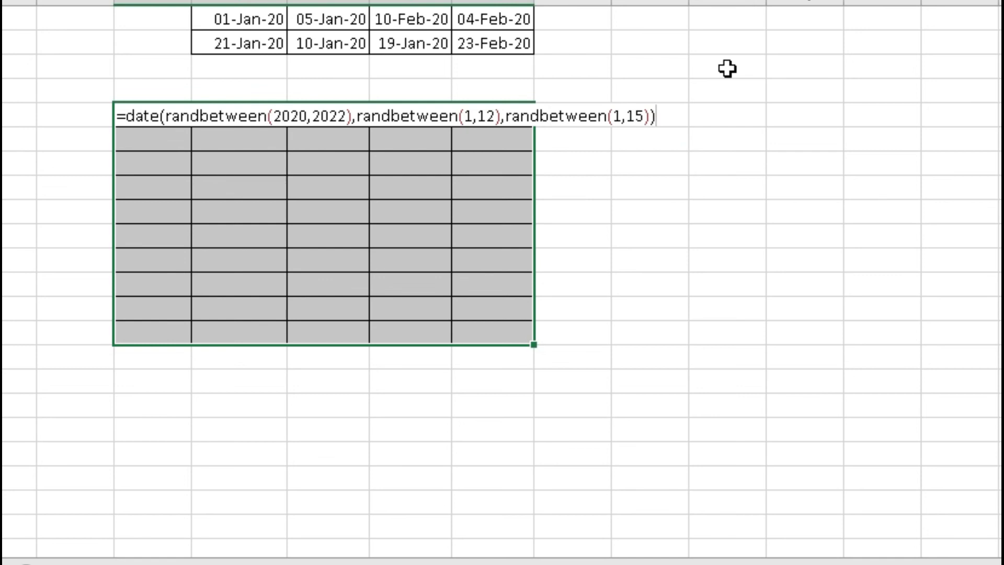
key(ctrl+Return)
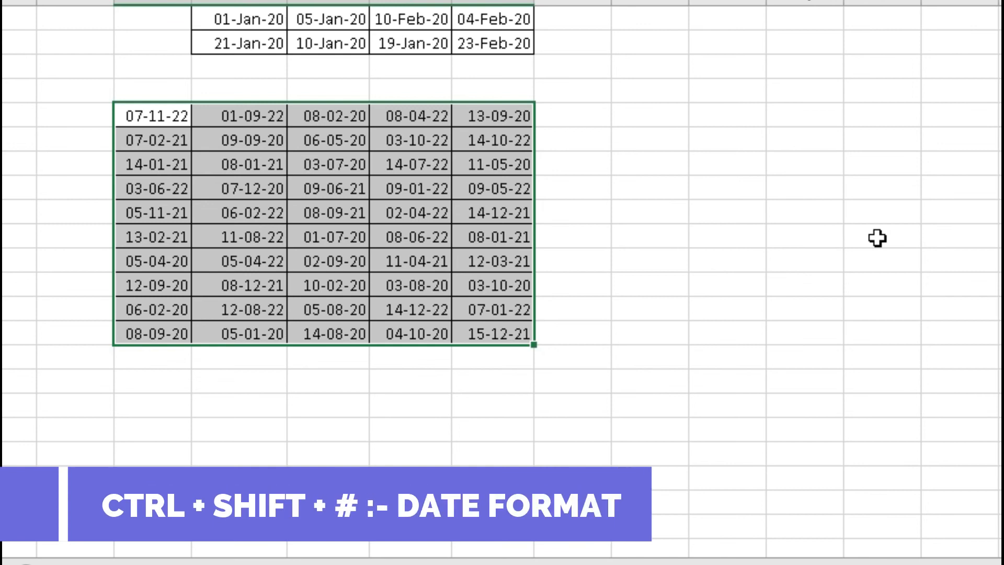
key(ctrl+shift+numbersign)
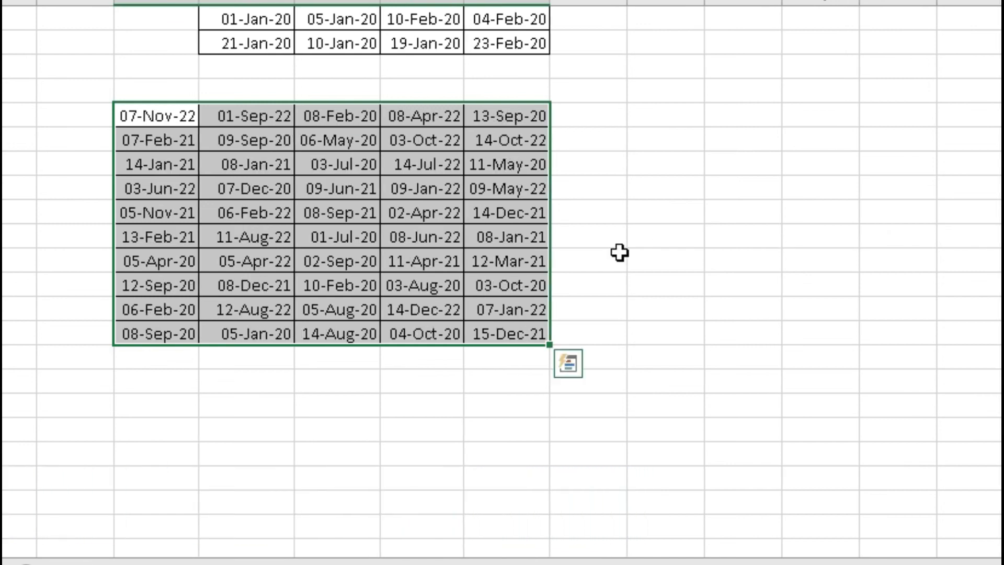